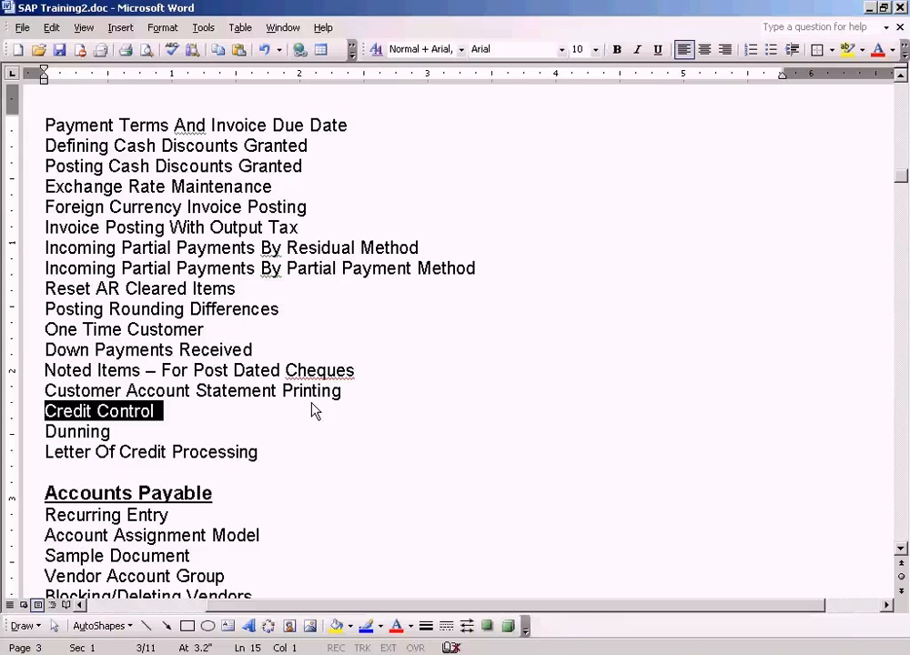
# - Switch to SAP Easy Access and collapse the Master data and Sales and Distribution Documents folders under Credit Management
pyautogui.click(369, 648)
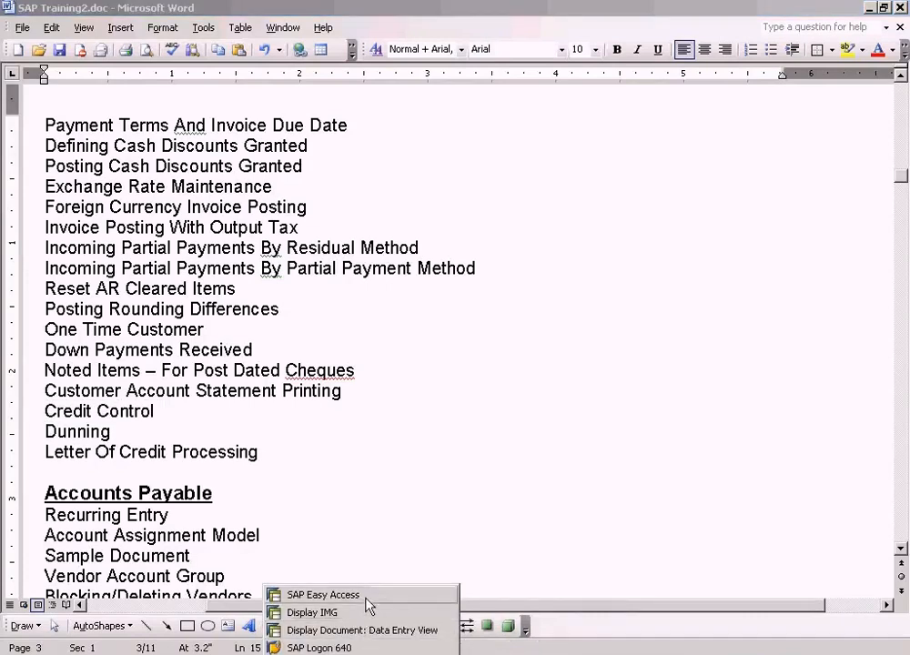
pyautogui.click(368, 597)
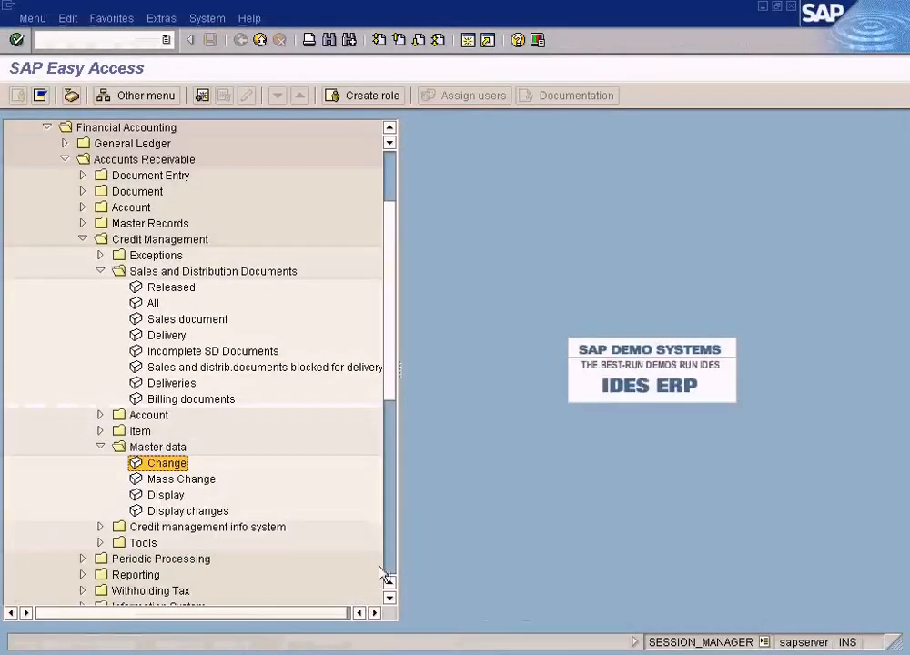
pyautogui.click(100, 448)
pyautogui.click(101, 271)
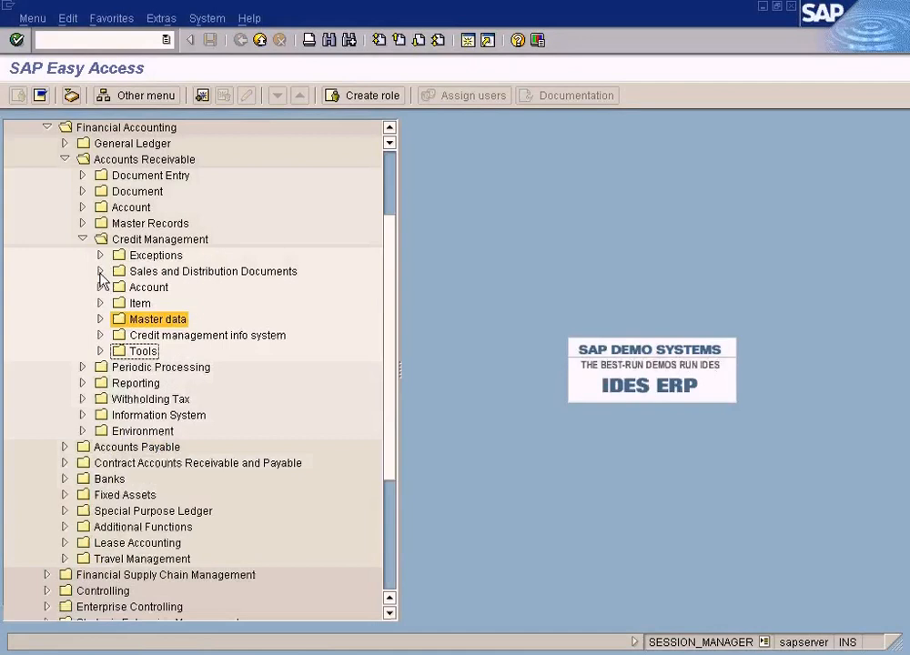
pyautogui.click(394, 176)
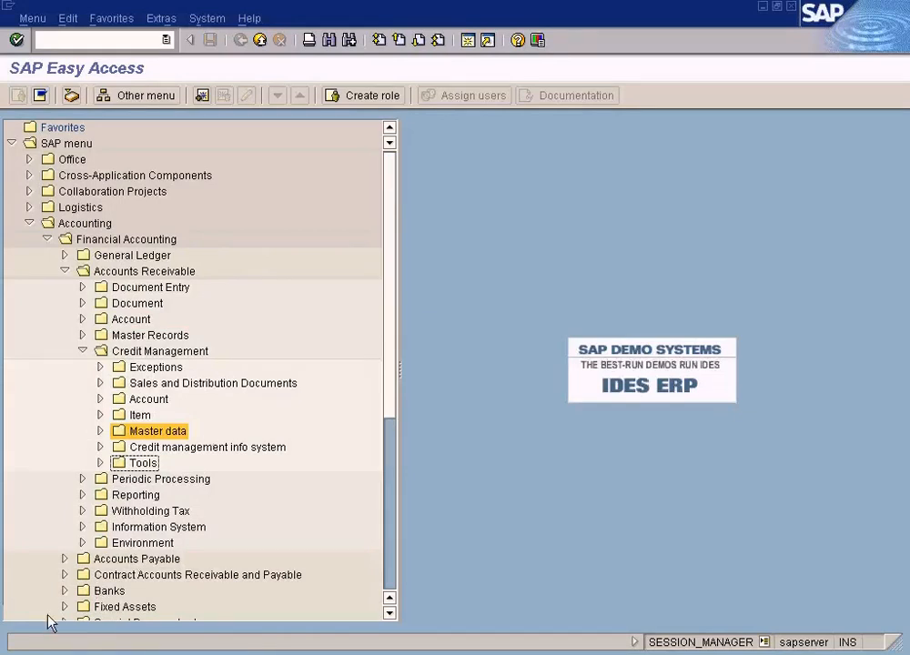
# - Open Paint with a blank canvas
pyautogui.click(25, 654)
pyautogui.moveTo(111, 477)
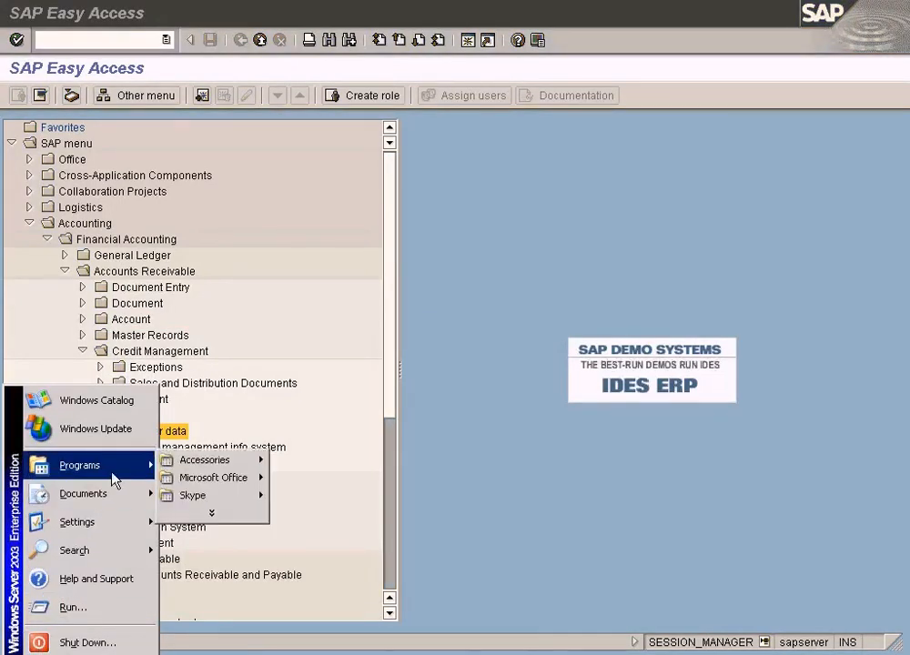
pyautogui.moveTo(219, 460)
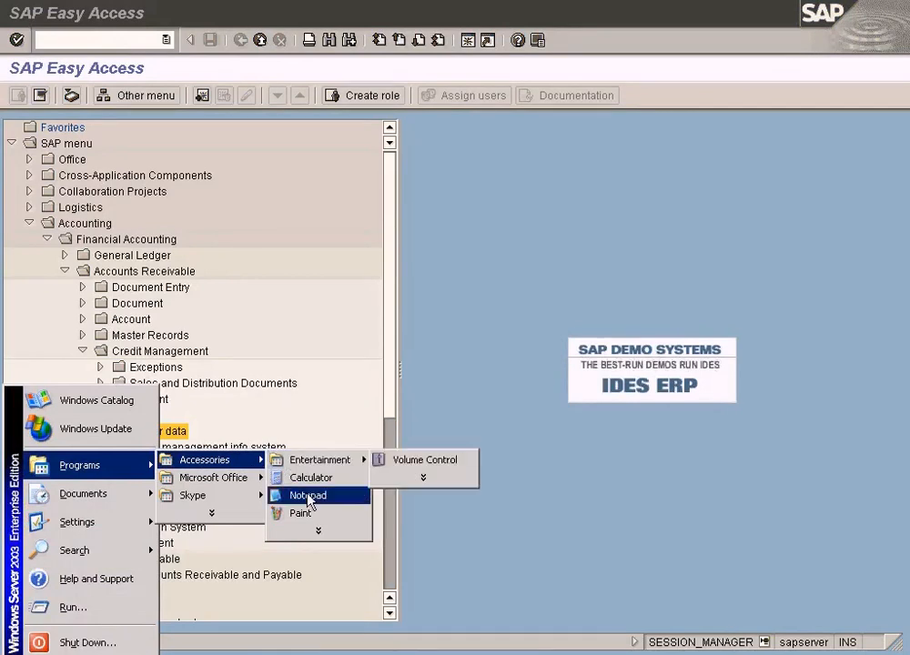
pyautogui.click(306, 516)
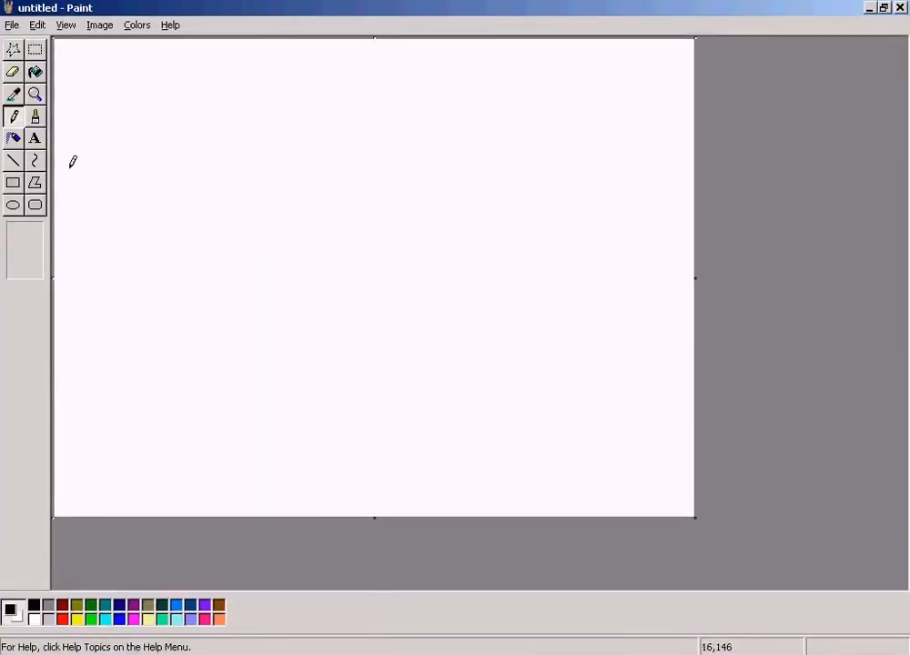
# - Add a large red text box across the upper canvas with the text "New Customer A"
pyautogui.click(35, 138)
pyautogui.click(63, 619)
pyautogui.moveTo(128, 90); pyautogui.dragTo(583, 254)
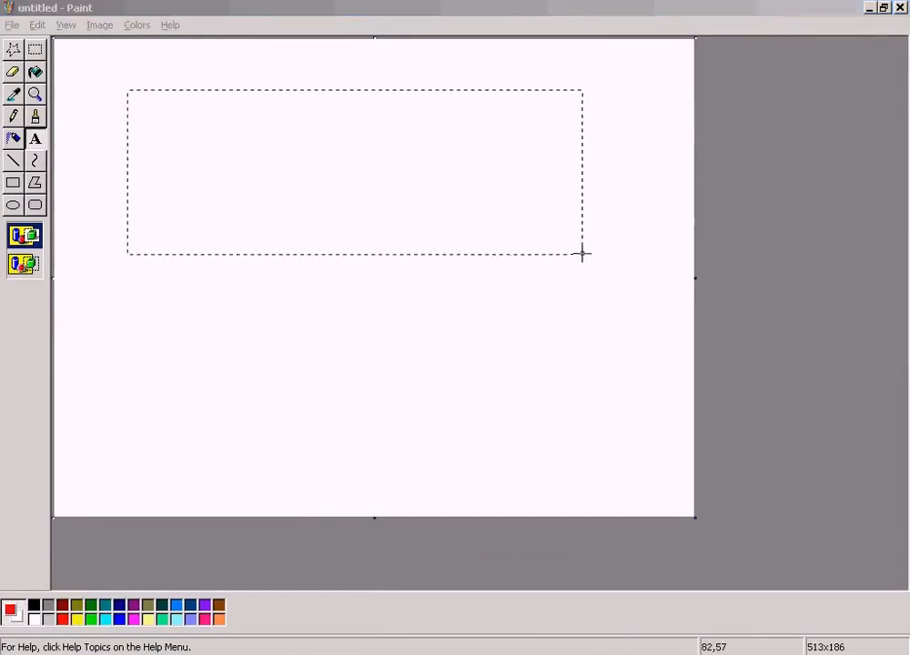
pyautogui.write('Customer A')
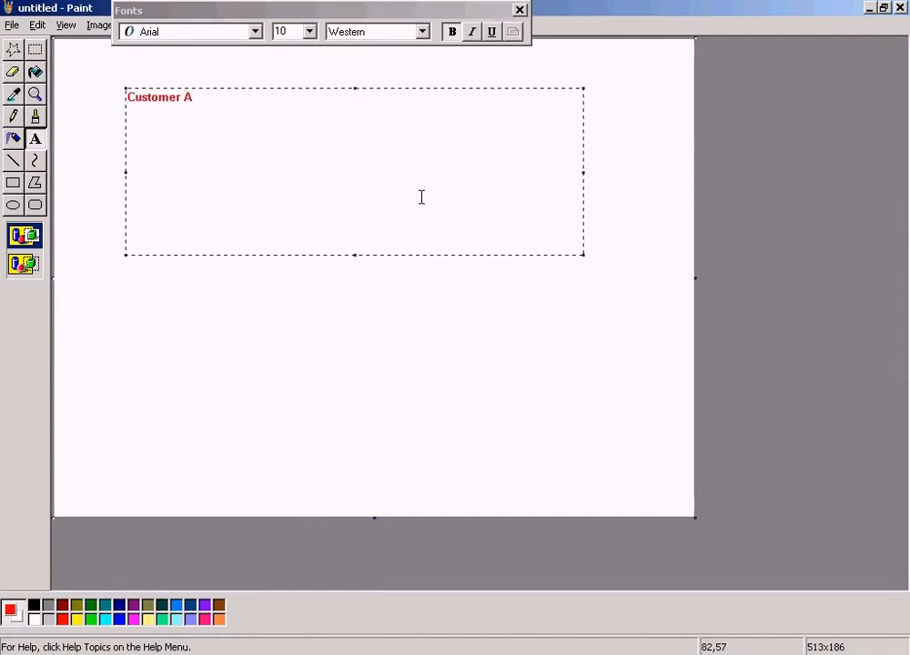
pyautogui.press('Home')
pyautogui.write('New')
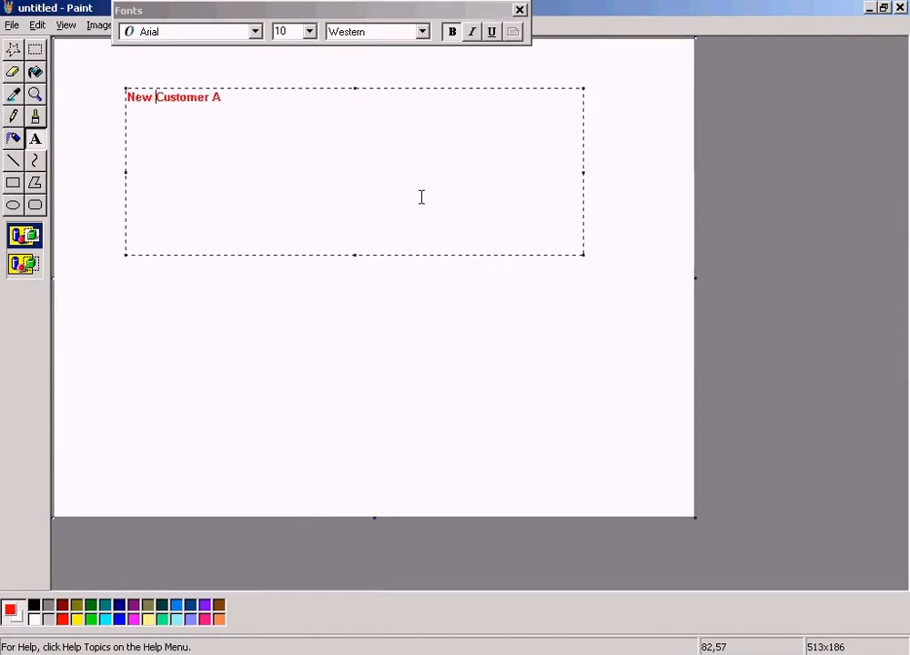
# - Append "- $1000" as the credit limit after "New Customer A"
pyautogui.press('End')
pyautogui.press('BackSpace')
pyautogui.press('BackSpace')
pyautogui.write('=')
pyautogui.press('BackSpace')
pyautogui.write('- $1000')
# - Add the line "200 + 800 = 1000" below the customer line, leaving a blank line between them
pyautogui.press('Return')
pyautogui.write('1000')
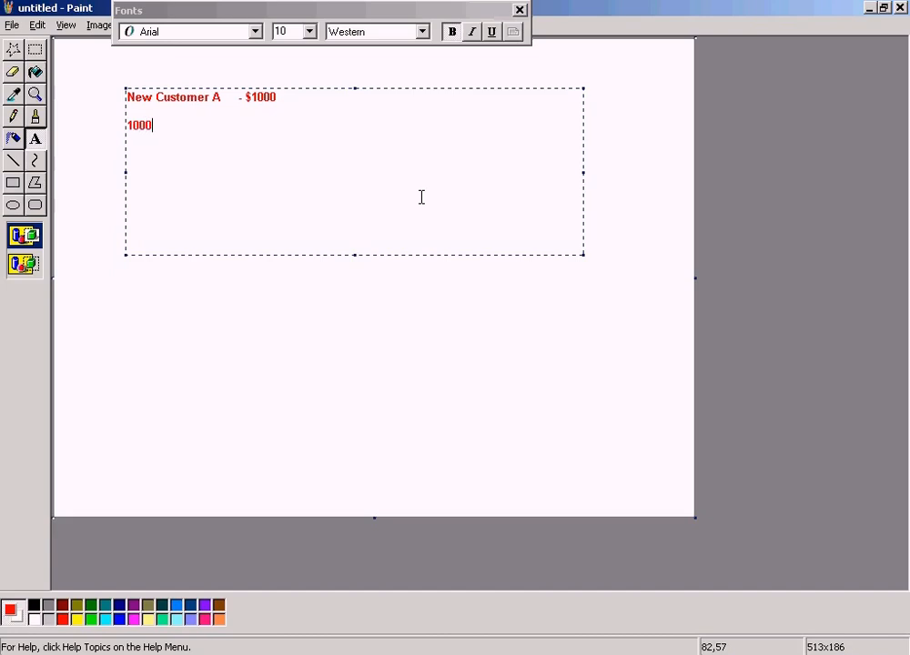
pyautogui.press('BackSpace')
pyautogui.press('BackSpace')
pyautogui.press('BackSpace')
pyautogui.press('BackSpace')
pyautogui.write('200 + 800 = 1000')
# - Add a third text line reading "300 - Throw Error" below the sum, separated by a blank line
pyautogui.press('Return')
pyautogui.press('Return')
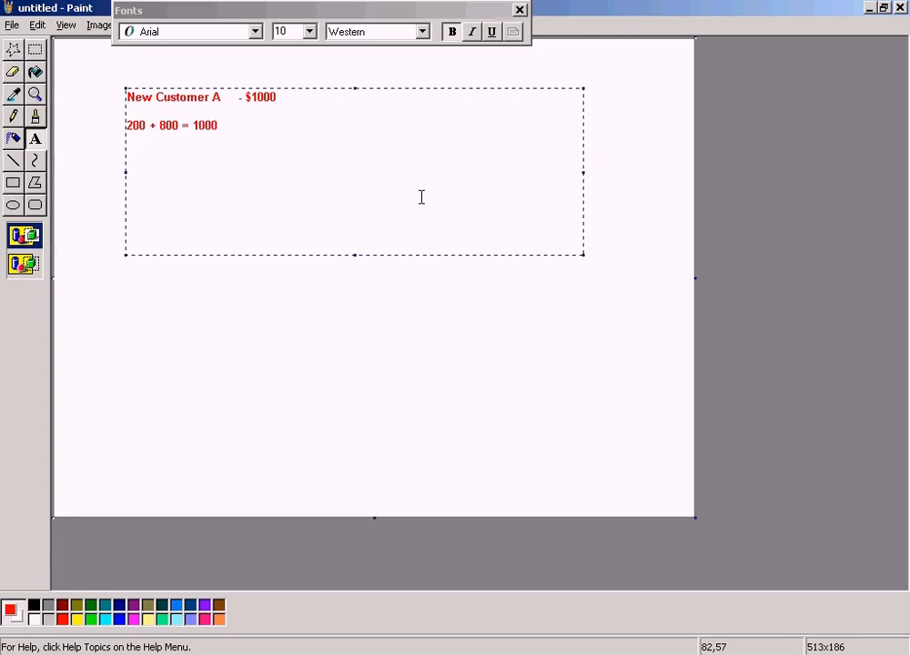
pyautogui.write('300')
pyautogui.write(' - Error')
pyautogui.press('Left')
pyautogui.press('Left')
pyautogui.press('Left')
pyautogui.press('Left')
pyautogui.press('Left')
pyautogui.write('Three')
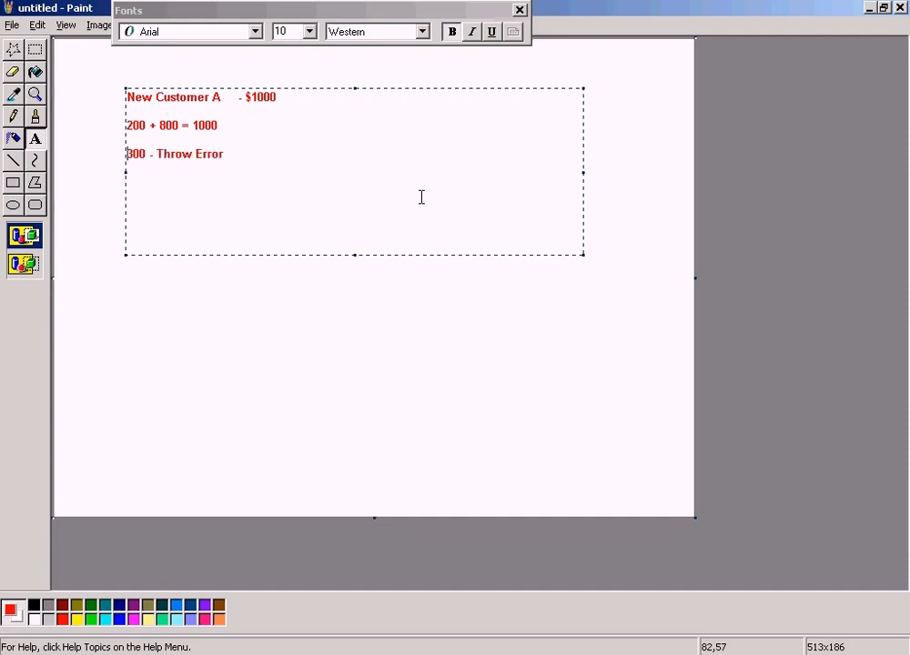
# - Insert "New Invoice of" in front of 300 in the third text line
pyautogui.press('Home')
pyautogui.write('New Invoice ')
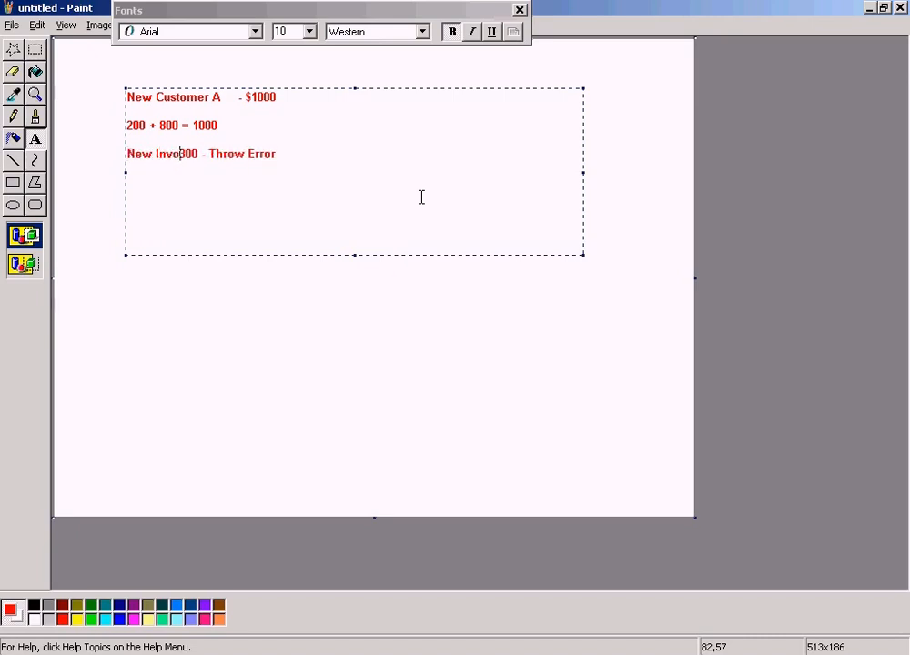
pyautogui.write('of')
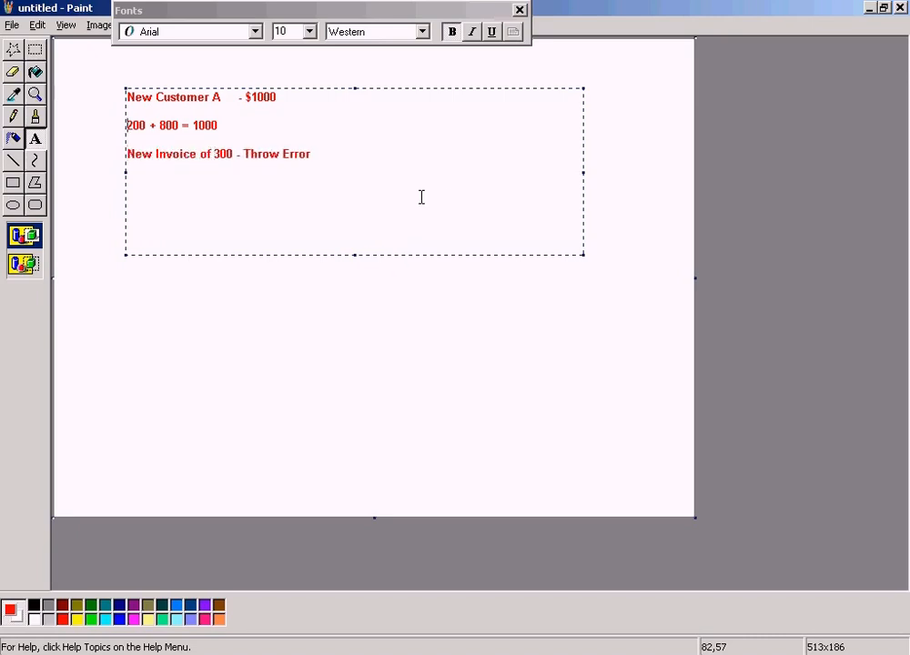
# - Insert the label "Exsting invoices :-" in front of "200 + 800 = 1000"
pyautogui.press('Up')
pyautogui.press('Home')
pyautogui.write('Exsting')
pyautogui.write(' invoices')
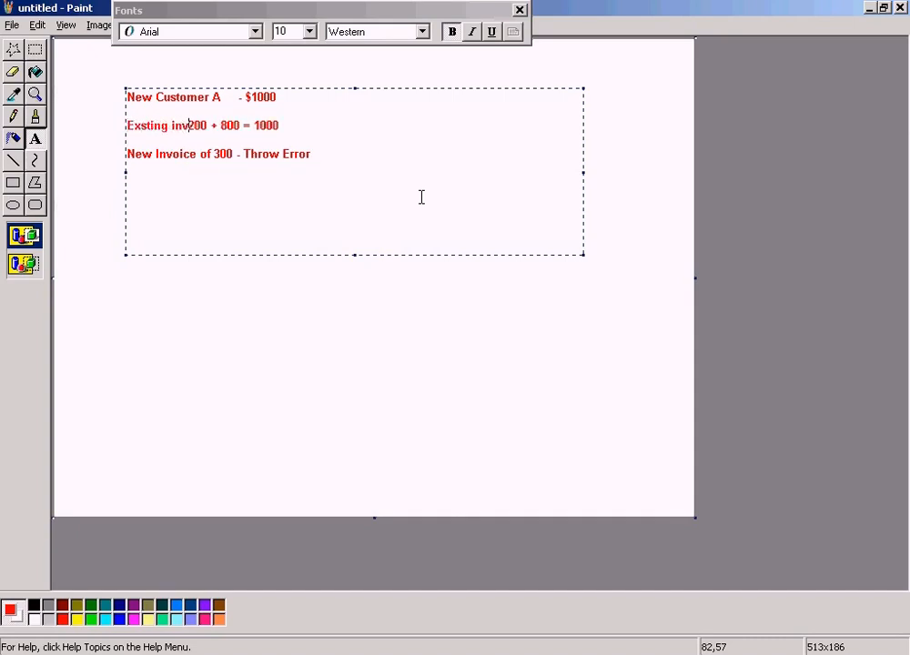
pyautogui.write(' :-')
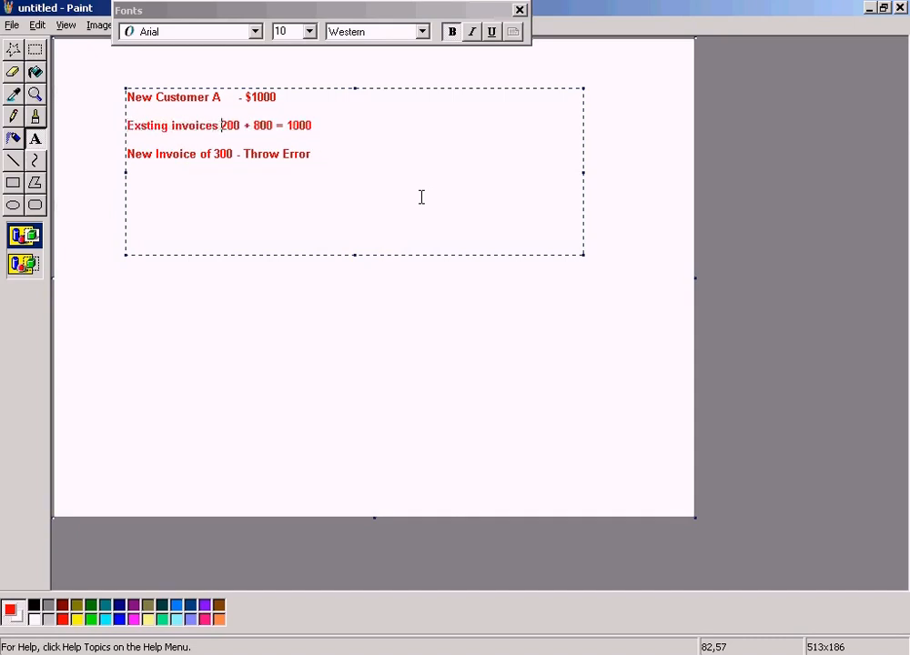
pyautogui.press('Down')
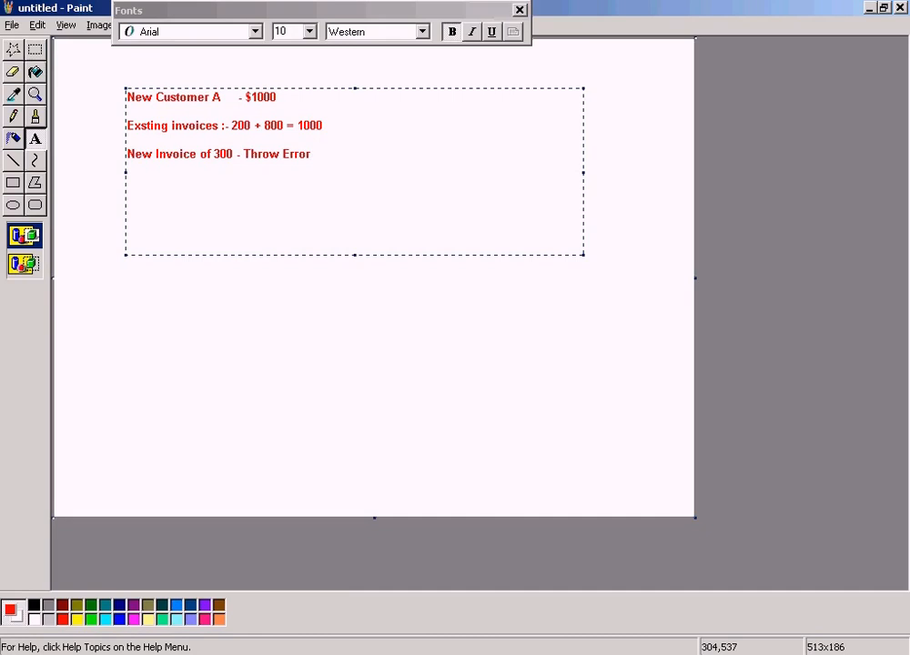
# - Switch to SAP Easy Access and open the Invoice transaction in Document Entry under Accounts Receivable
pyautogui.click(326, 654)
pyautogui.click(334, 599)
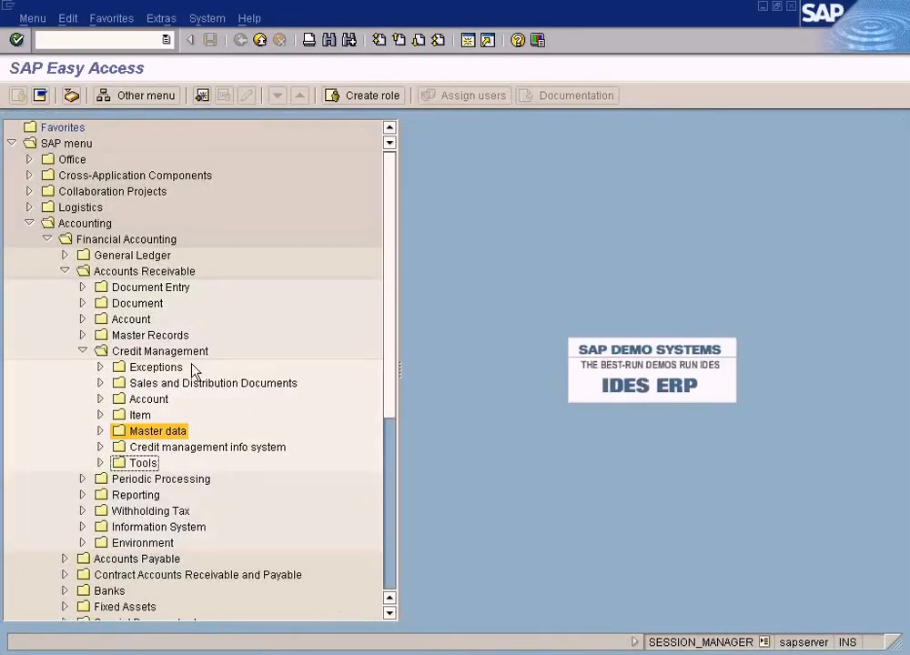
pyautogui.click(83, 288)
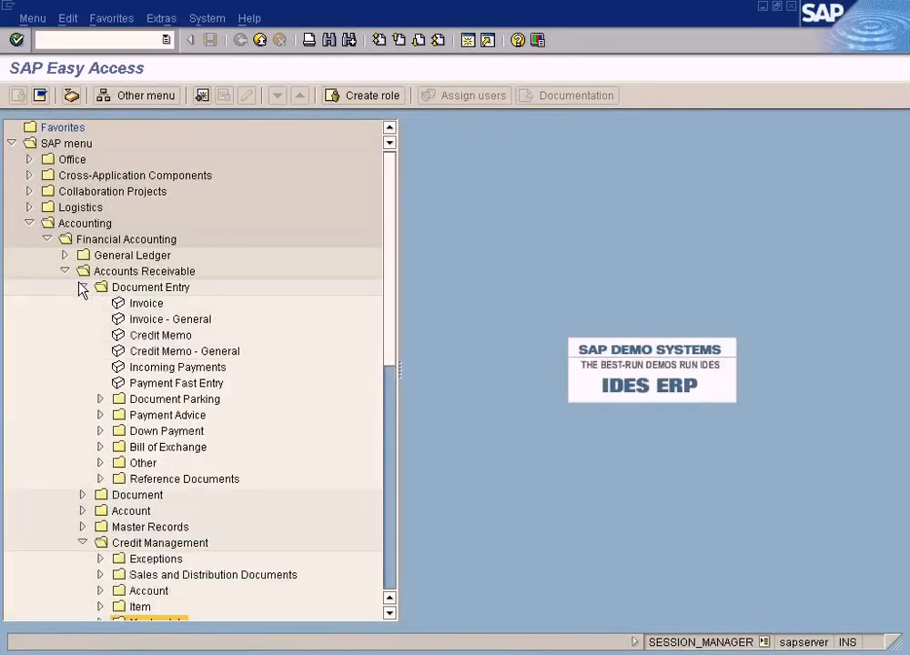
pyautogui.click(136, 302)
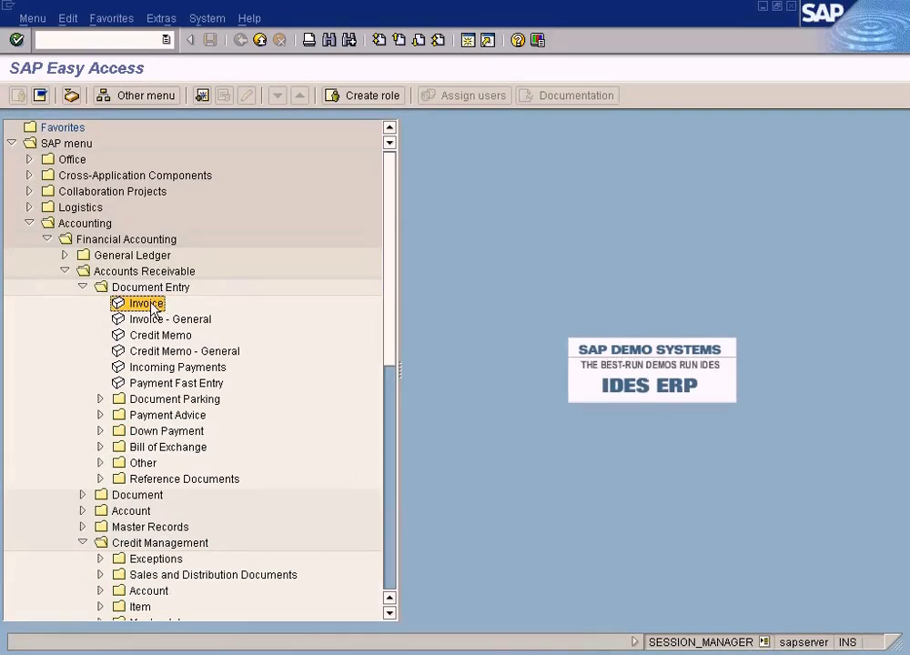
pyautogui.doubleClick(149, 306)
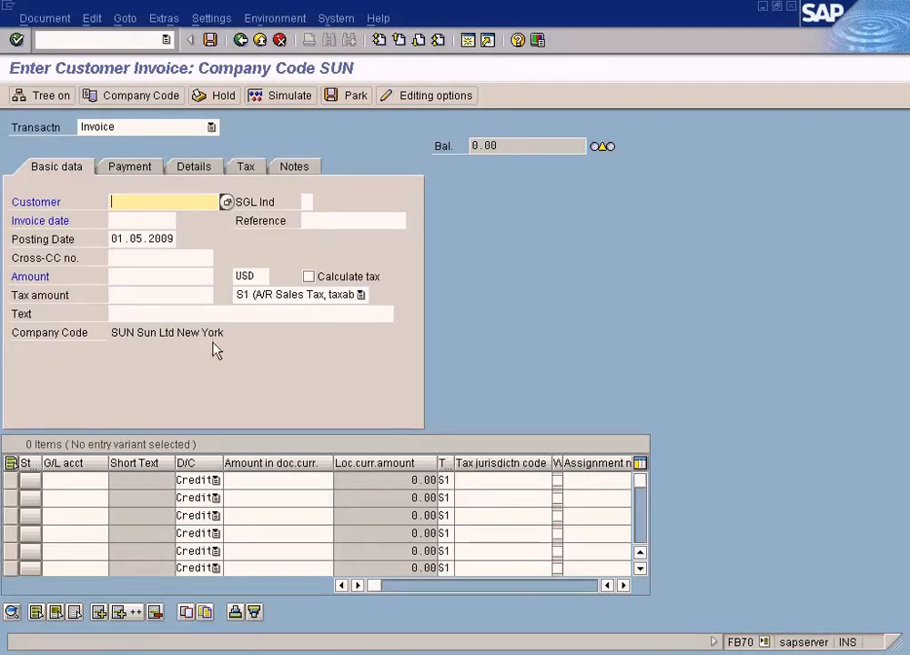
# - Start a new SAP session, view the sales order Create transaction under Sales and Distribution, and exit it
pyautogui.click(470, 44)
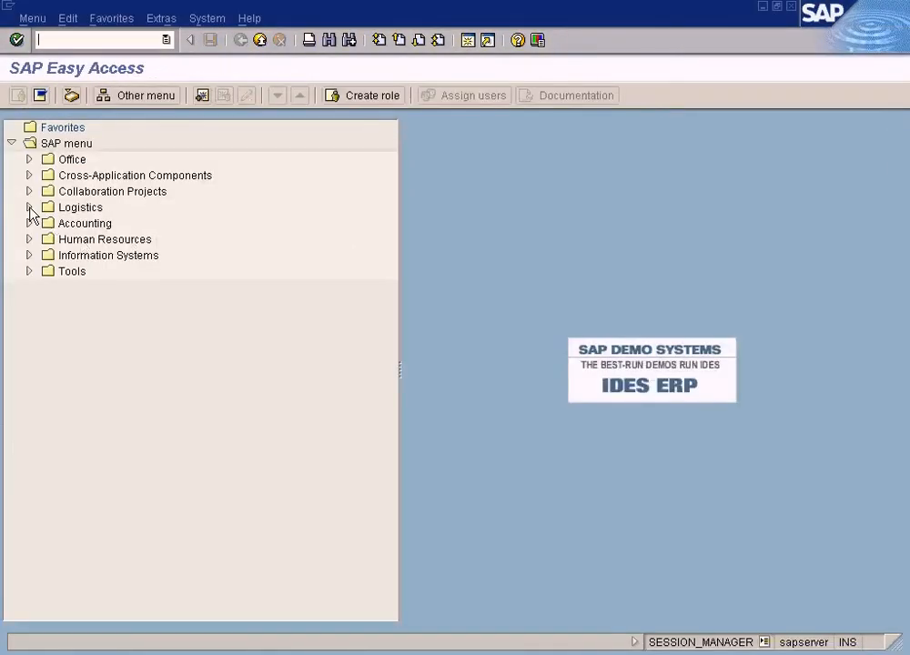
pyautogui.click(29, 208)
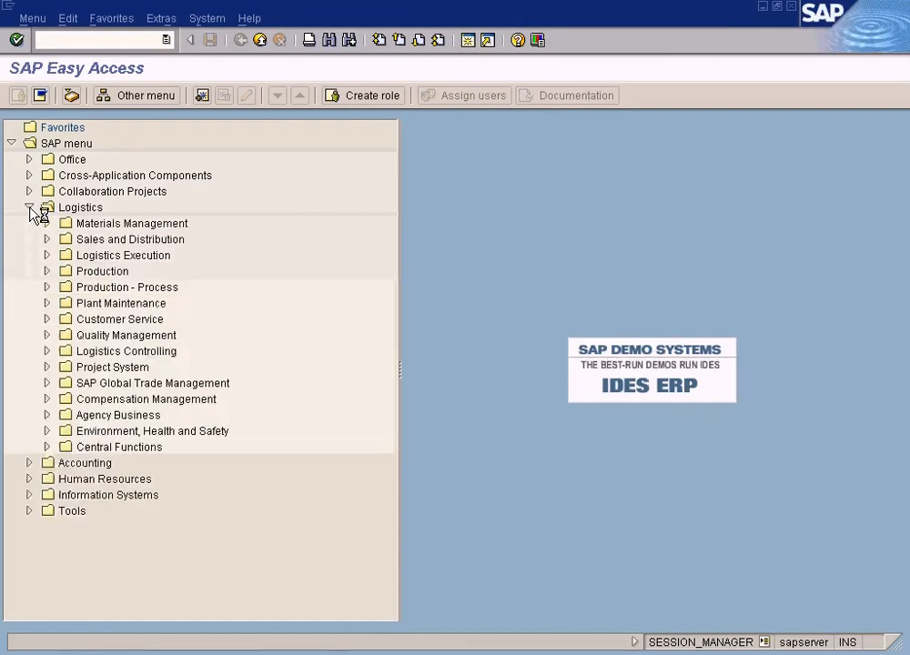
pyautogui.click(47, 240)
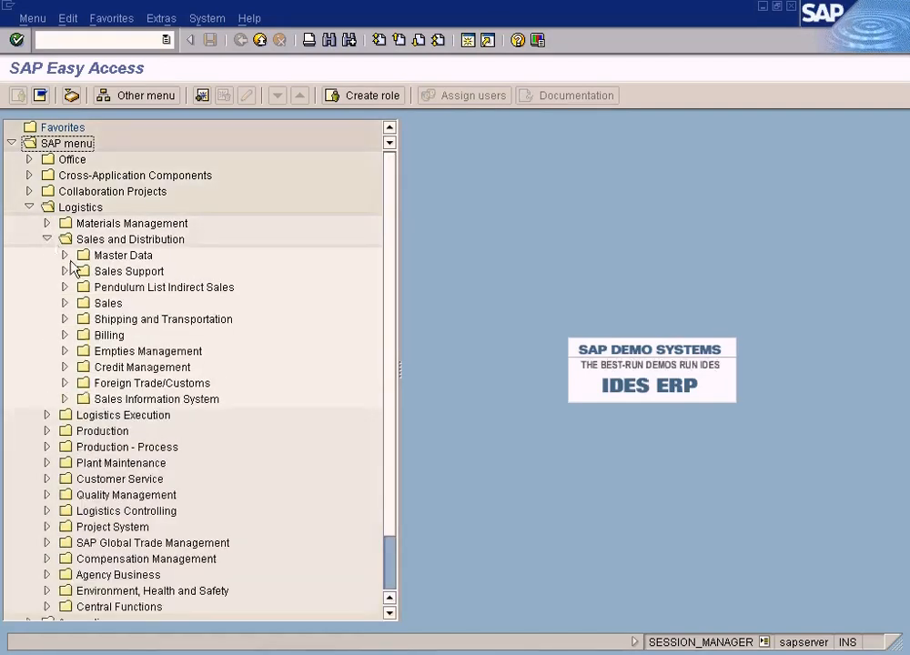
pyautogui.click(65, 303)
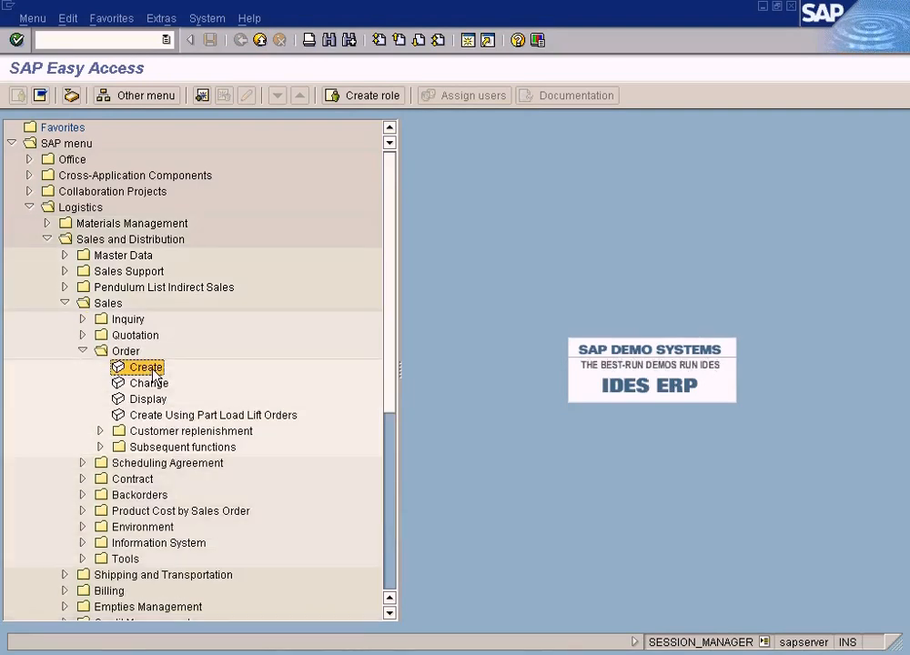
pyautogui.doubleClick(152, 371)
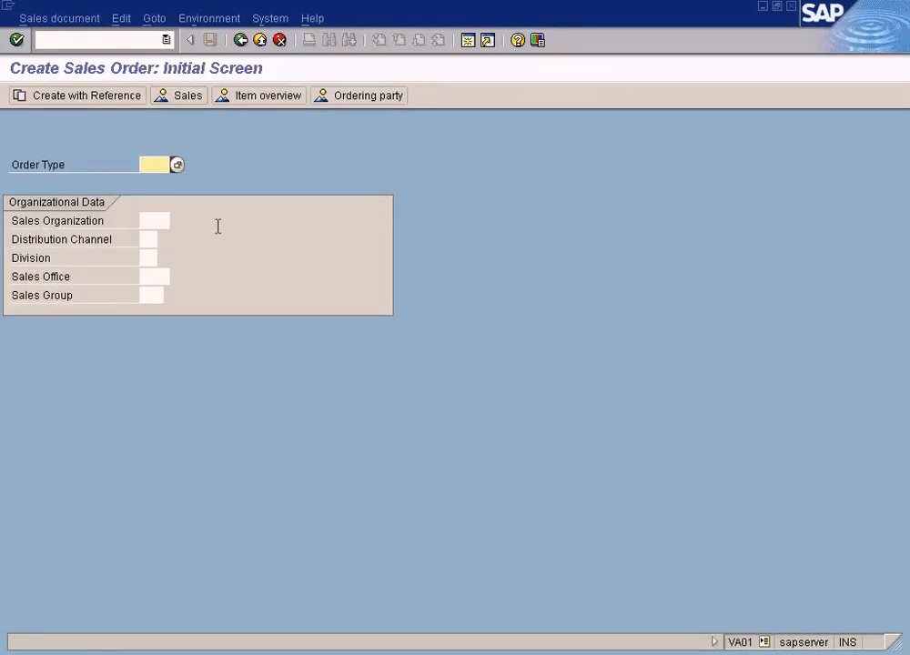
pyautogui.click(259, 40)
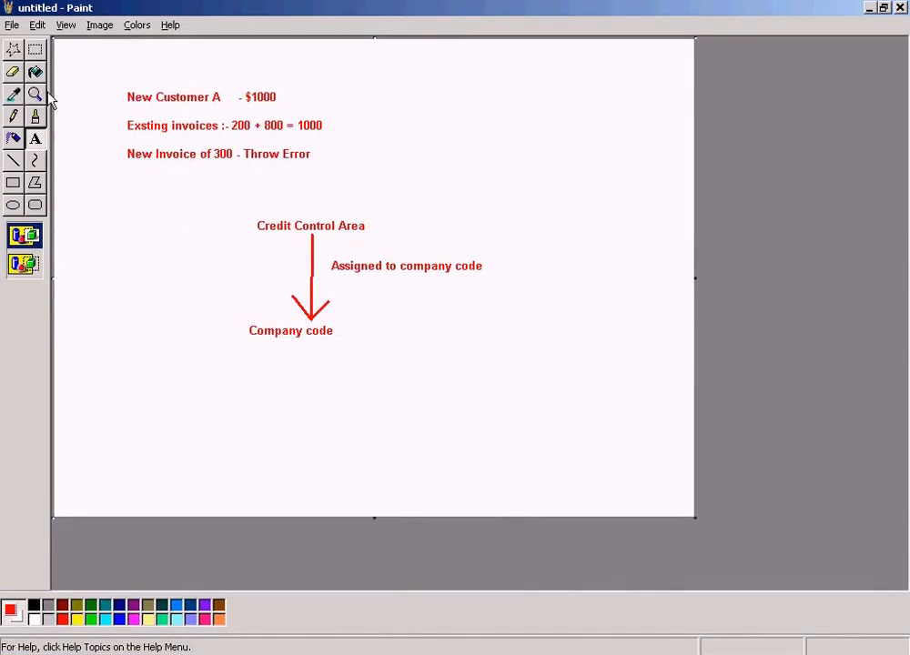
# - Point out the "Credit Control Area" and "Company code" labels in the Paint diagram with temporary selection rectangles
pyautogui.click(136, 205)
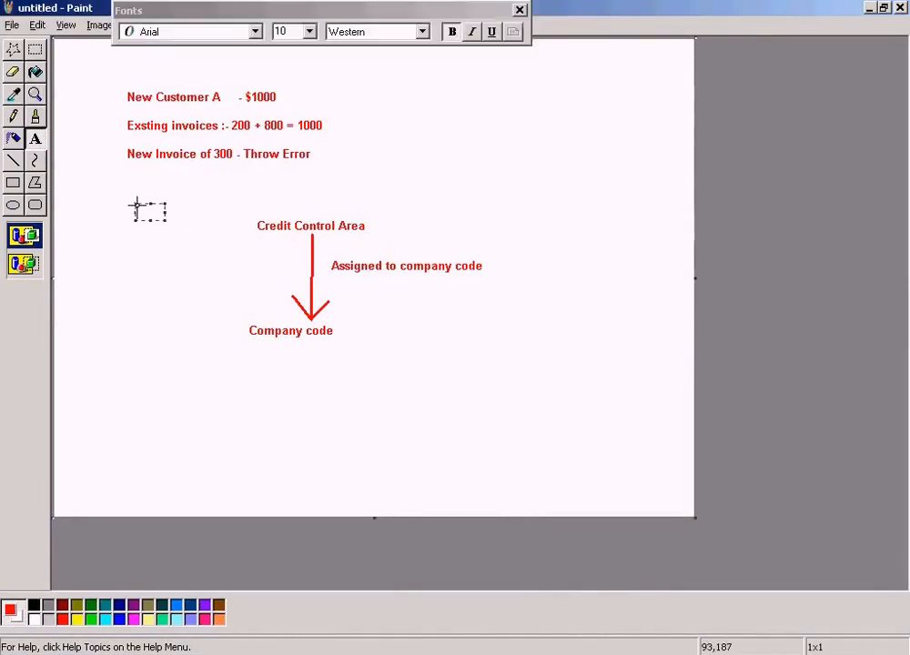
pyautogui.click(34, 50)
pyautogui.moveTo(228, 198); pyautogui.dragTo(414, 243)
pyautogui.click(489, 215)
pyautogui.moveTo(230, 311); pyautogui.dragTo(381, 355)
pyautogui.click(563, 211)
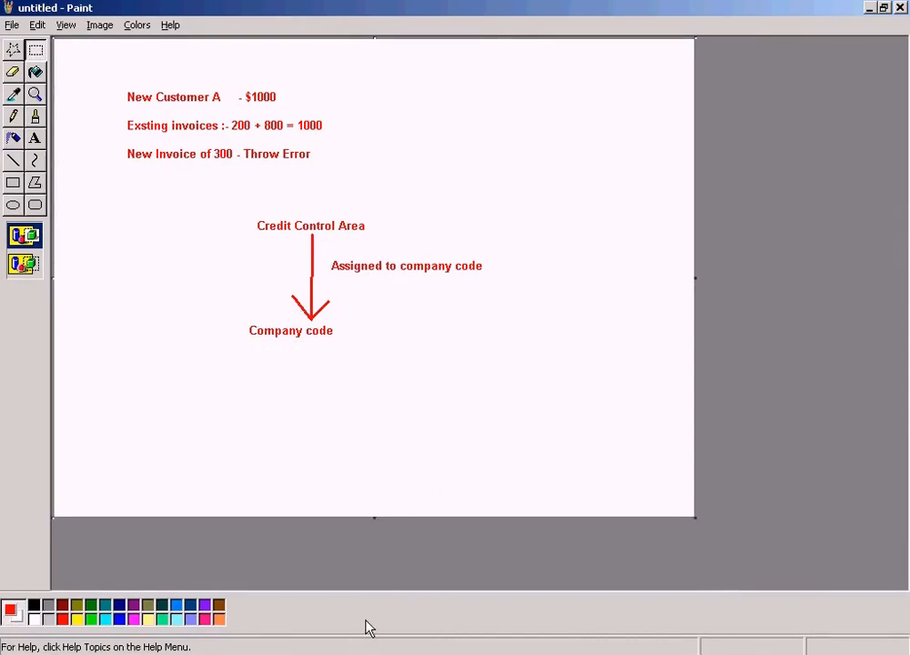
# - Switch to the SAP Display IMG session and select Define Credit Control Area under Enterprise Structure, Definition, Financial Accounting
pyautogui.click(354, 654)
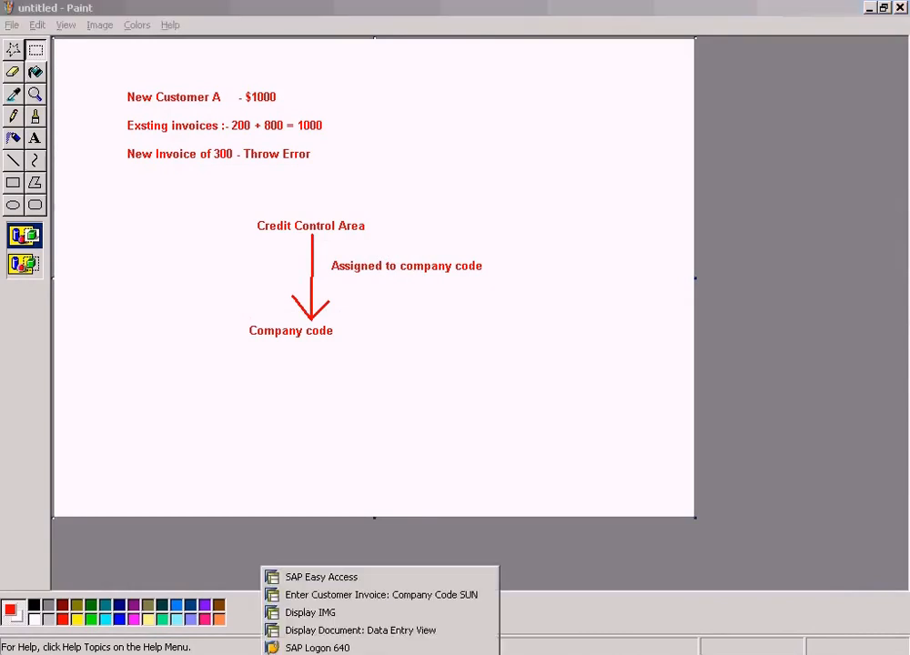
pyautogui.click(359, 613)
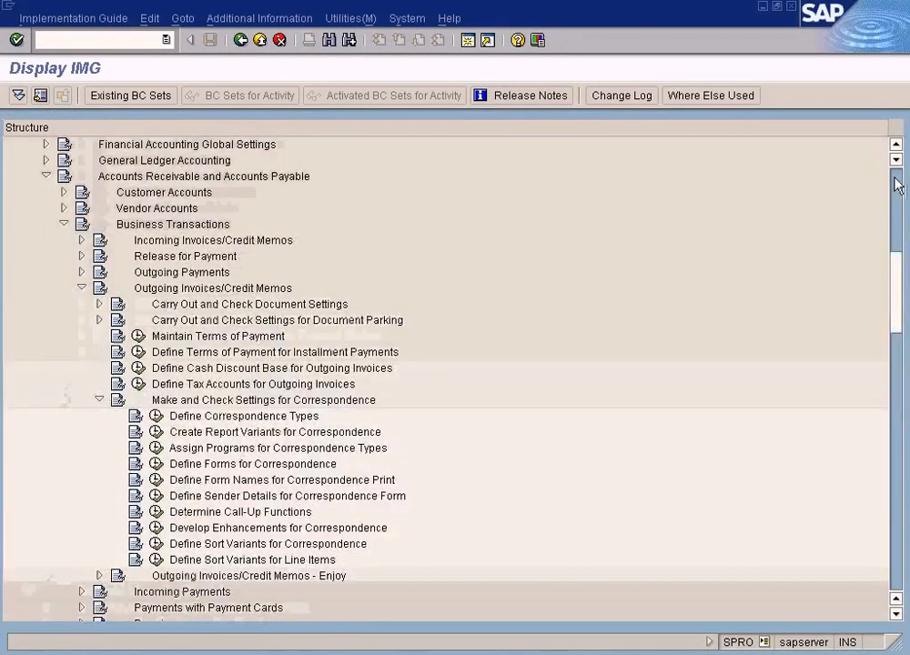
pyautogui.click(900, 185)
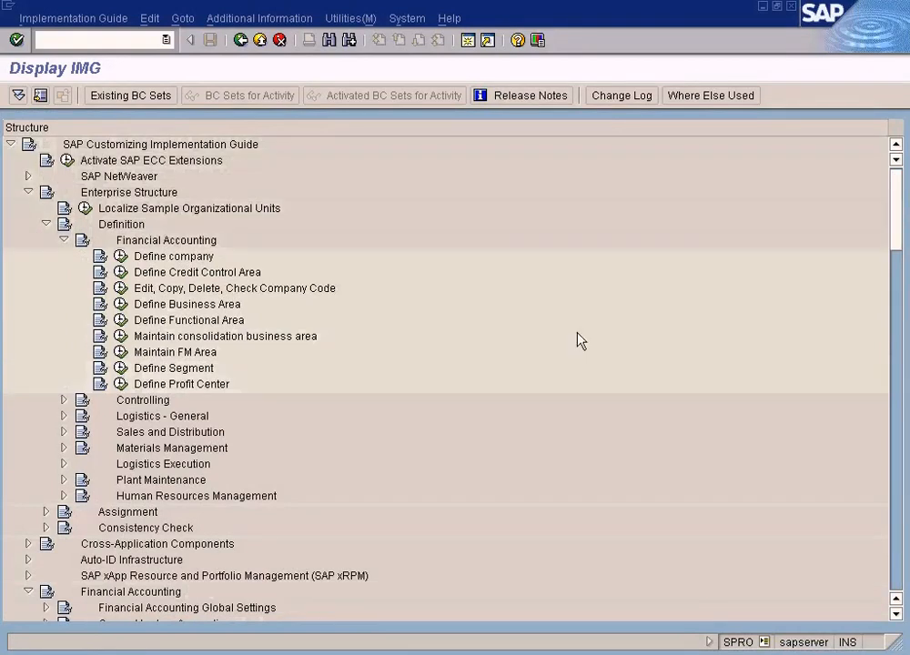
pyautogui.click(200, 273)
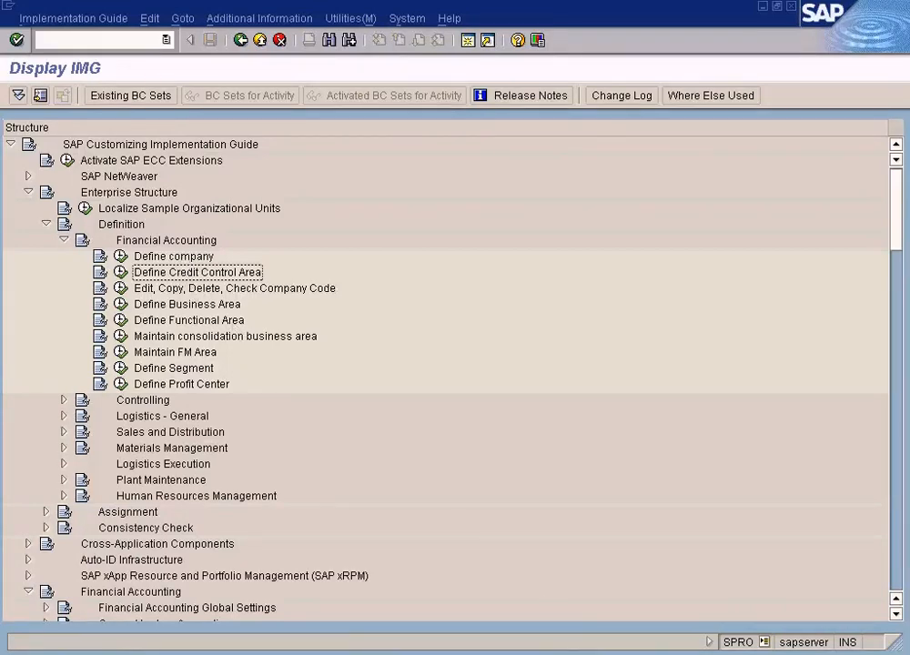
# - Outline the "Credit Control Area" label in the Paint diagram and execute the Define Credit Control Area activity in the SAP Display IMG session
pyautogui.hotkey('alt', 'Tab')
pyautogui.moveTo(234, 205); pyautogui.dragTo(406, 244)
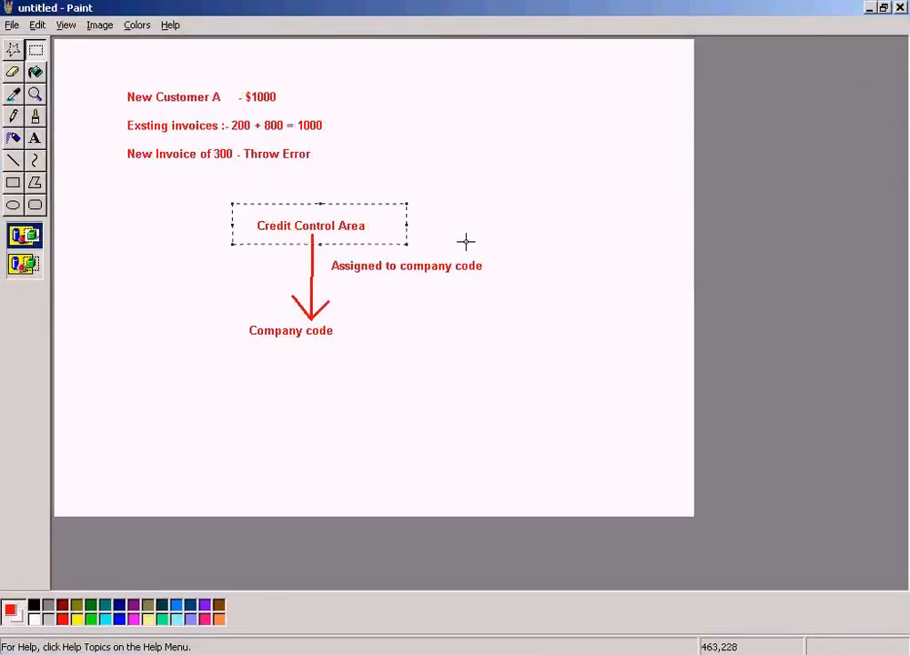
pyautogui.hotkey('alt', 'Tab')
pyautogui.click(121, 273)
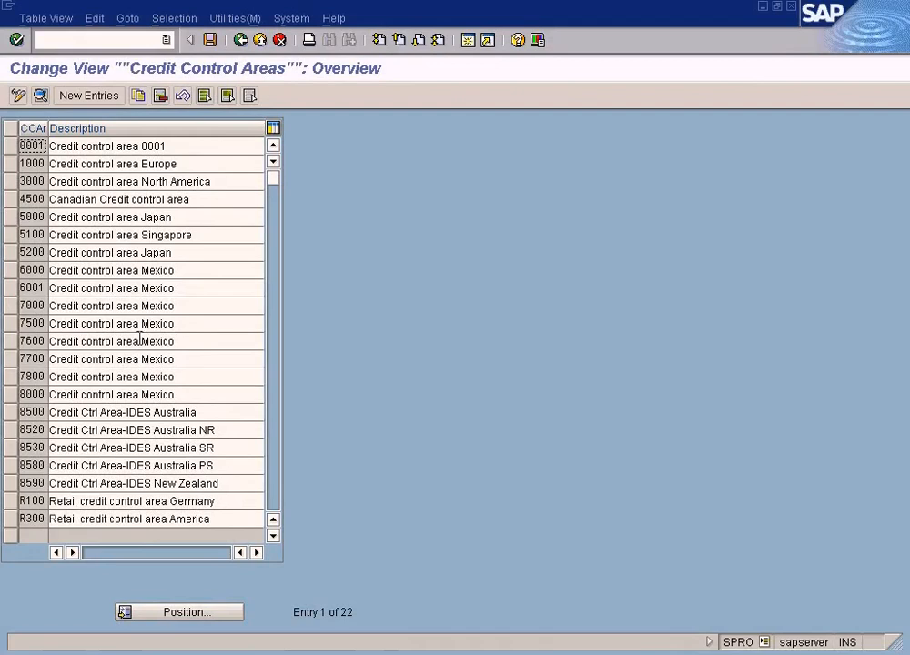
# - View the details of credit control areas 5200 (Japan) and 7000 (Mexico), returning to the overview after each
pyautogui.doubleClick(138, 252)
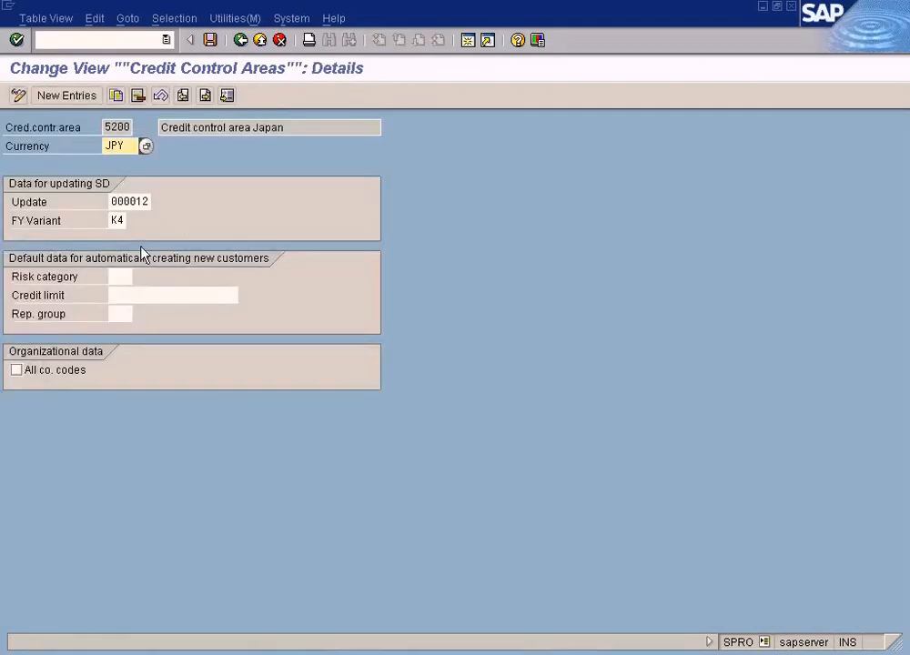
pyautogui.click(240, 40)
pyautogui.click(107, 310)
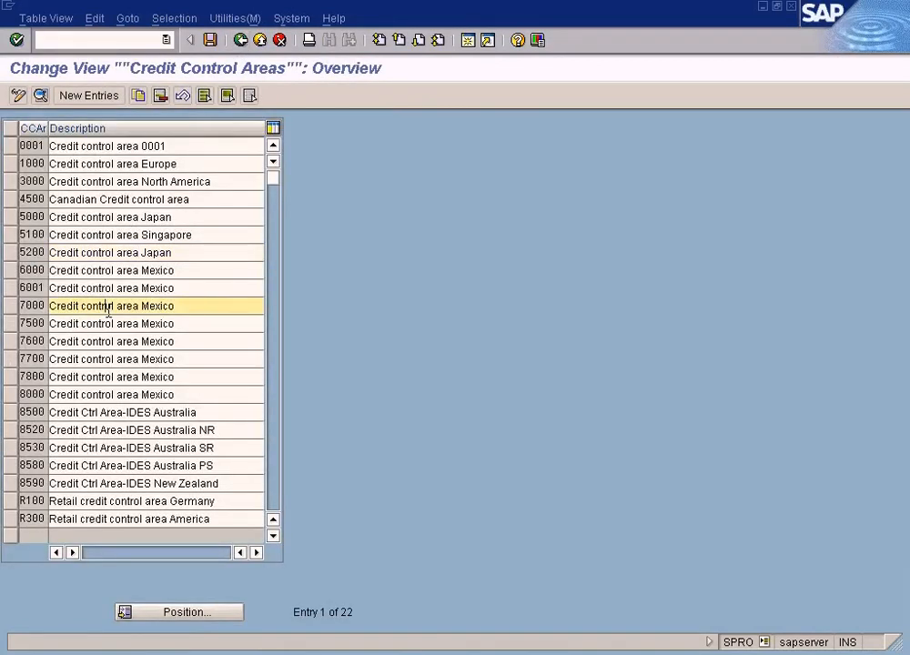
pyautogui.doubleClick(107, 310)
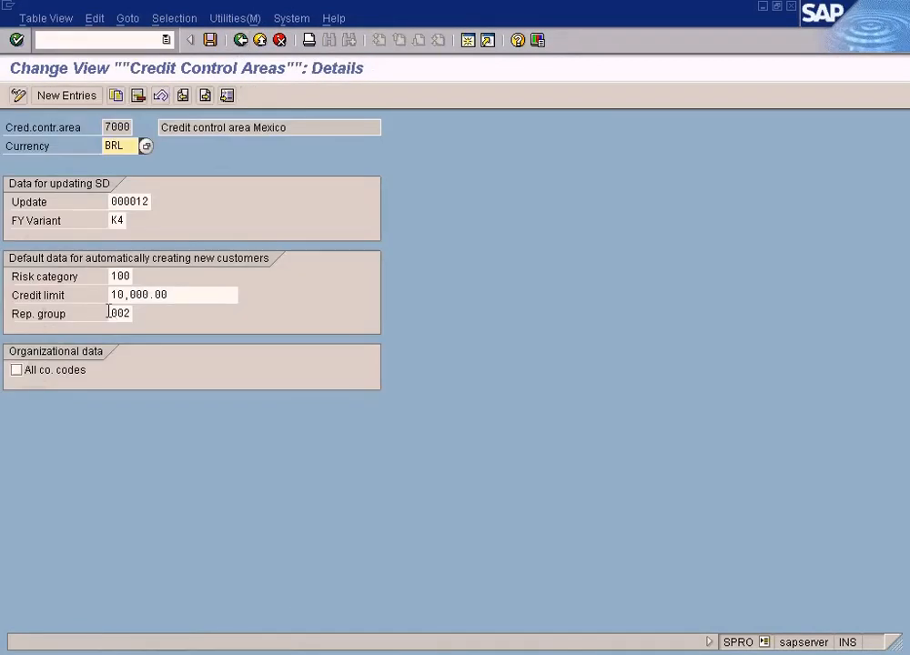
pyautogui.click(242, 40)
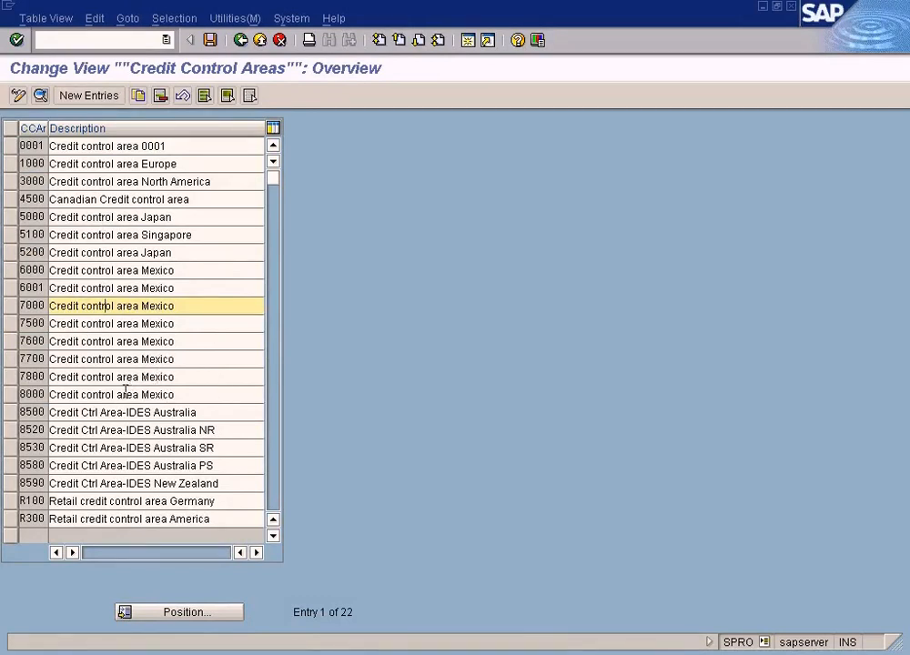
# - Open the details of retail credit control area R300 and examine its Currency, Update and FY Variant fields
pyautogui.click(274, 406)
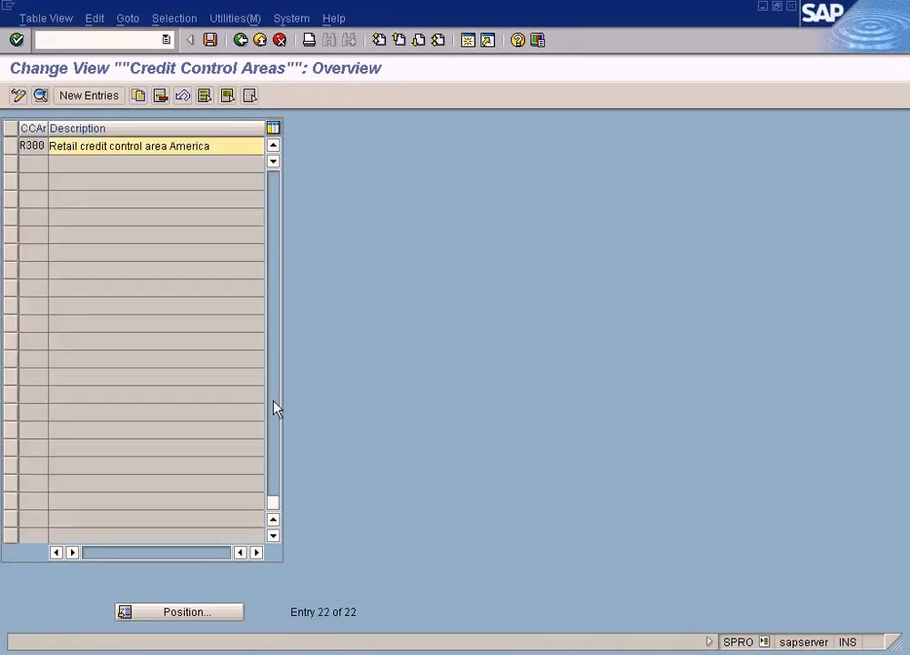
pyautogui.click(272, 196)
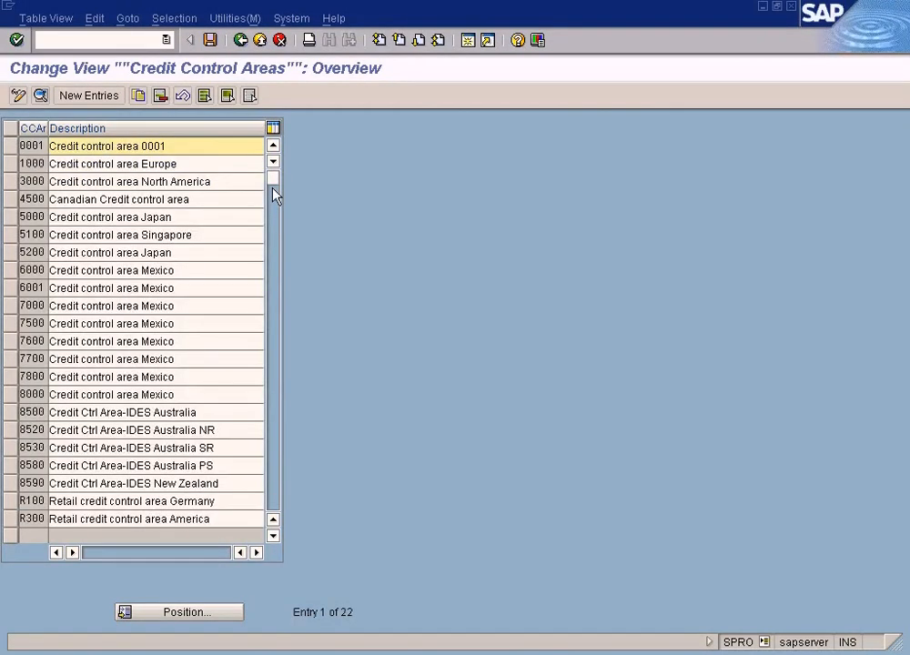
pyautogui.doubleClick(128, 519)
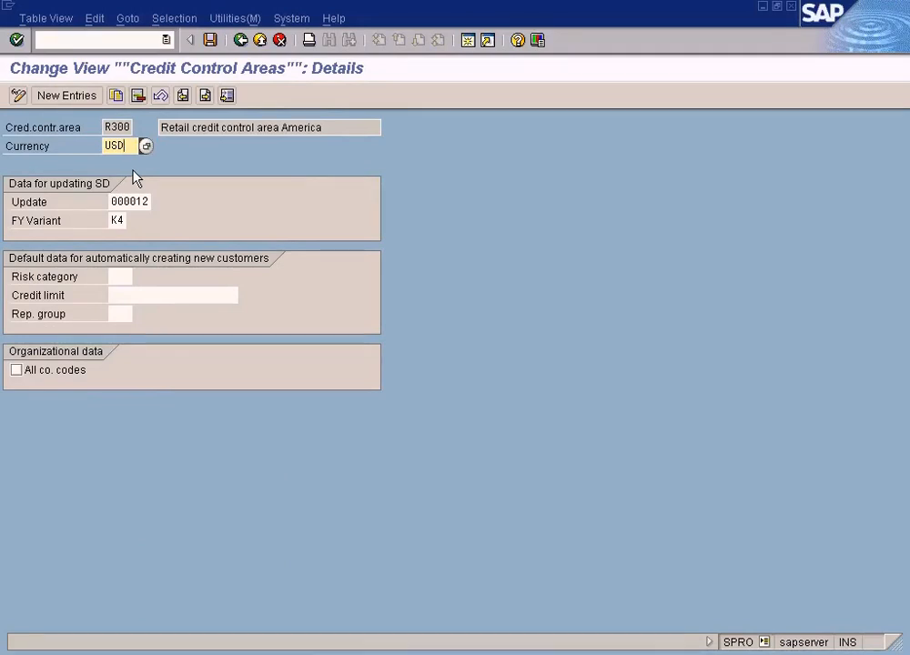
pyautogui.click(130, 201)
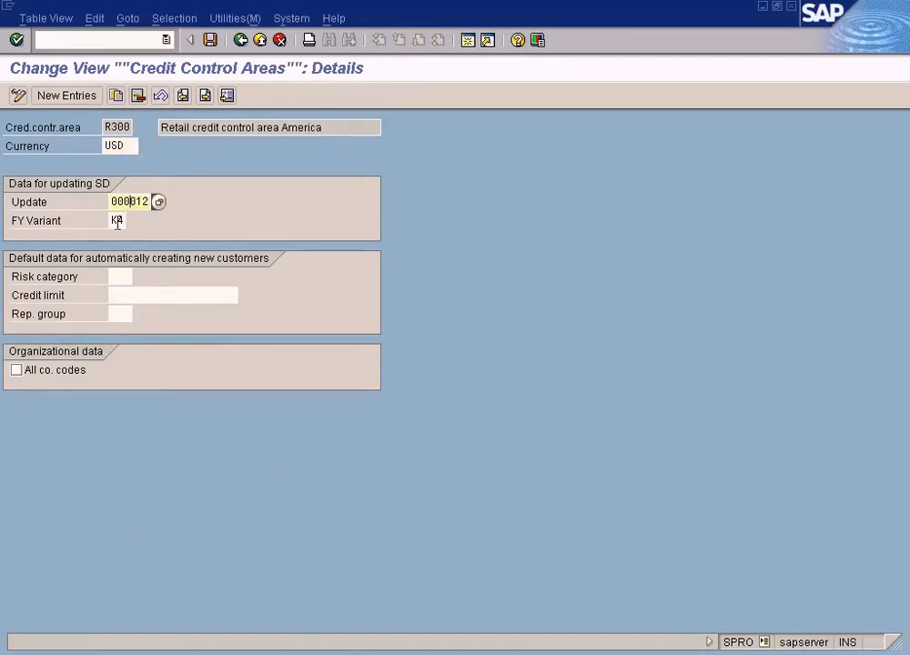
pyautogui.click(119, 220)
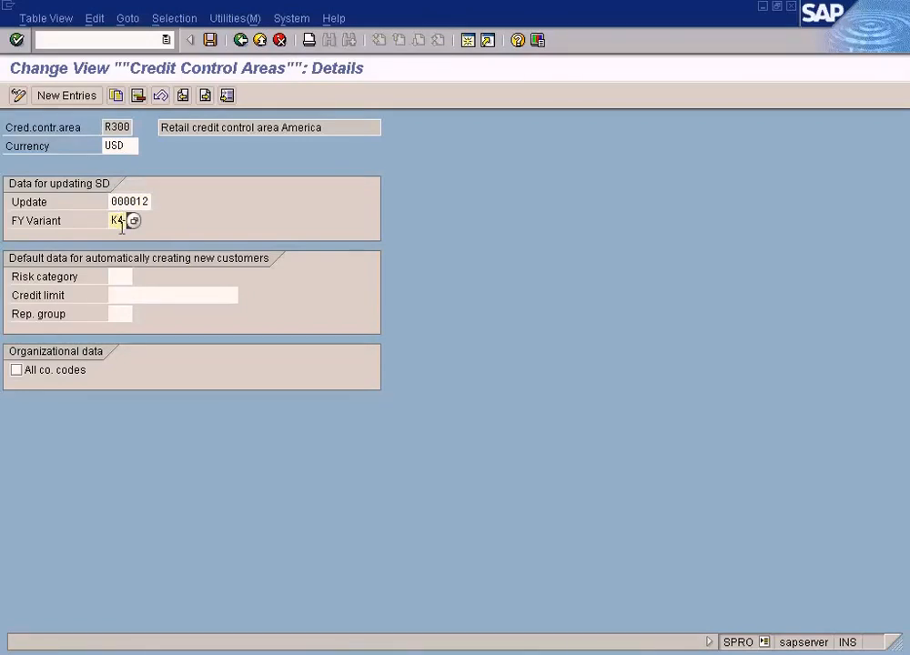
pyautogui.click(127, 146)
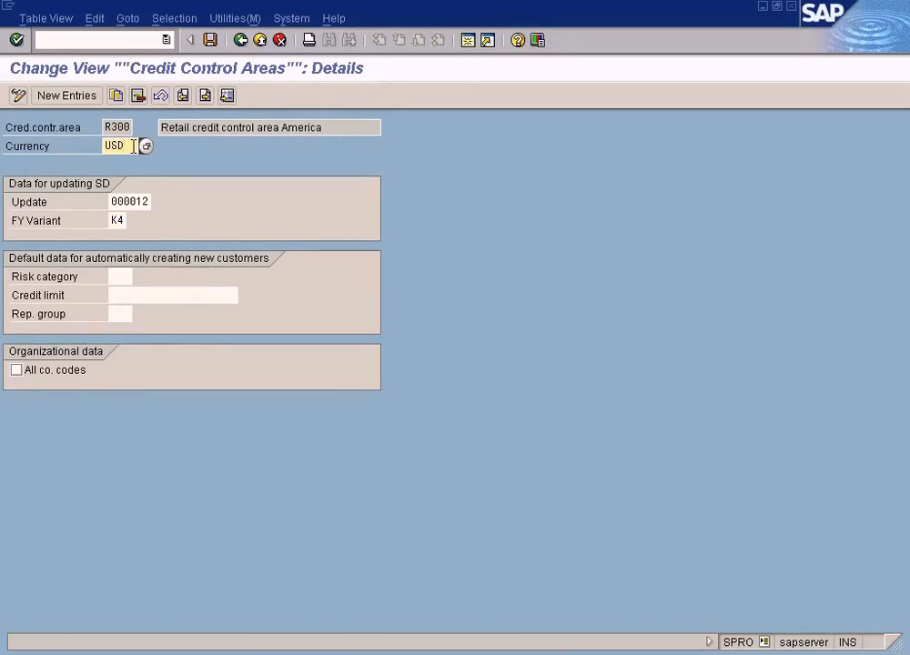
pyautogui.click(456, 185)
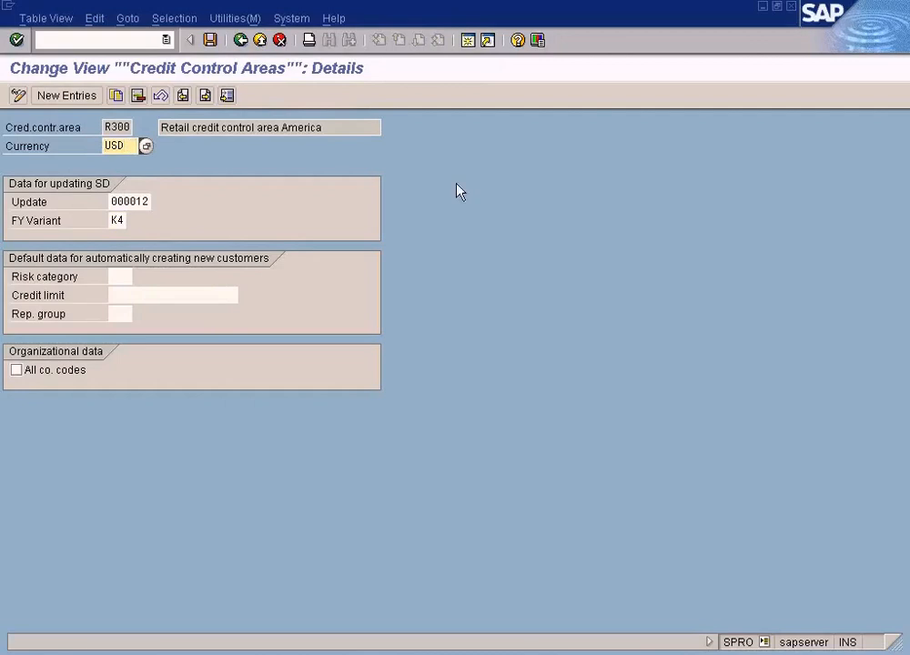
pyautogui.click(129, 142)
# - Examine the possible Update values 000012, 000015 and 000018 for area R300, close the list unchanged and return to the overview
pyautogui.click(119, 201)
pyautogui.click(159, 203)
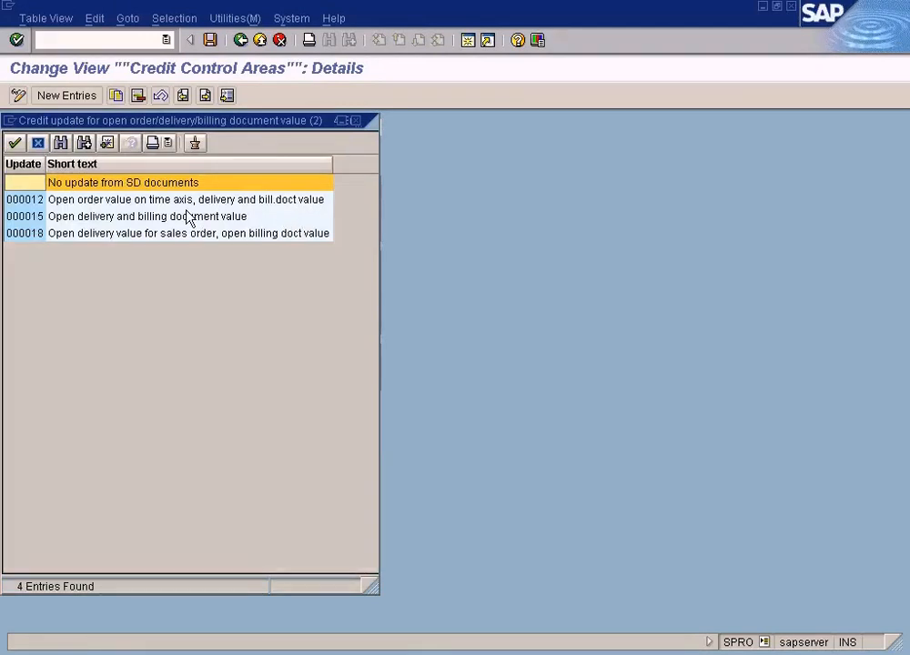
pyautogui.moveTo(204, 122); pyautogui.dragTo(407, 158)
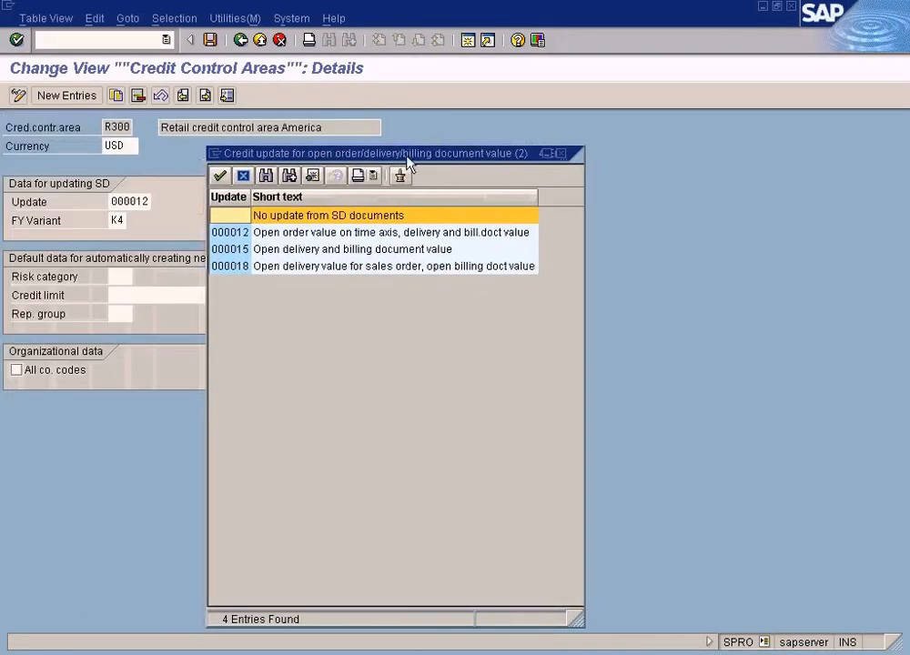
pyautogui.click(364, 236)
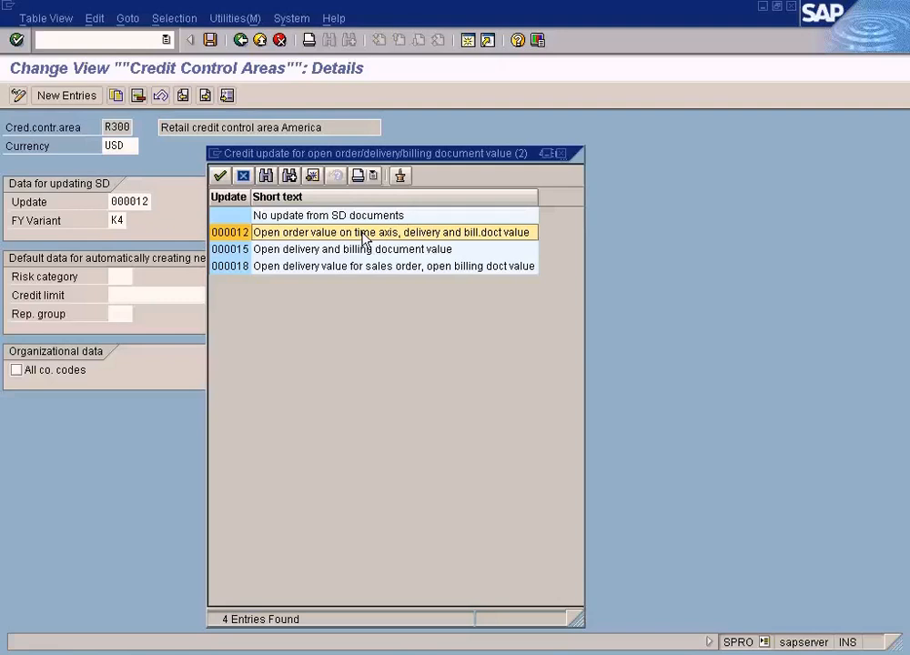
pyautogui.click(353, 252)
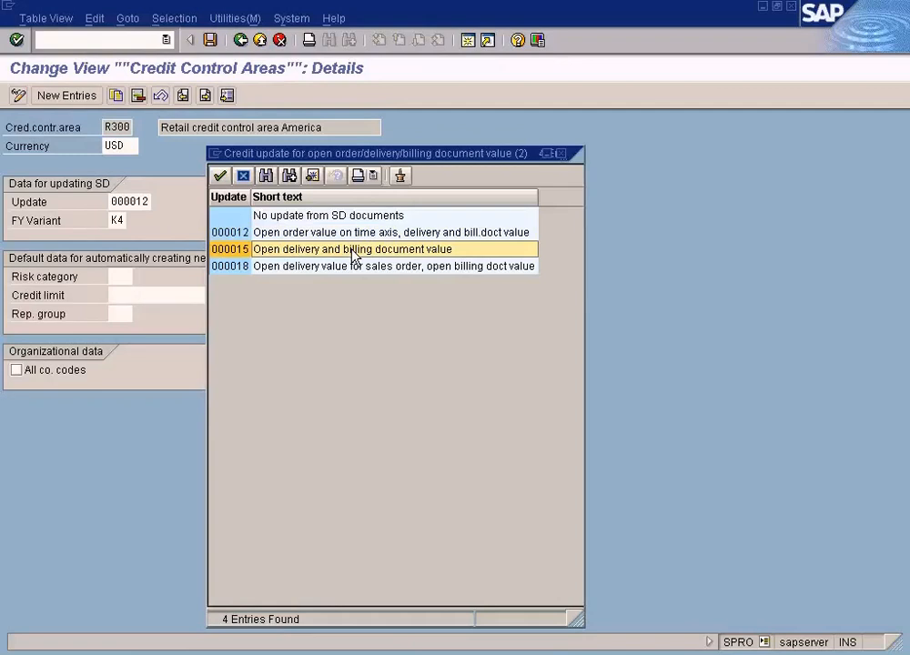
pyautogui.click(342, 267)
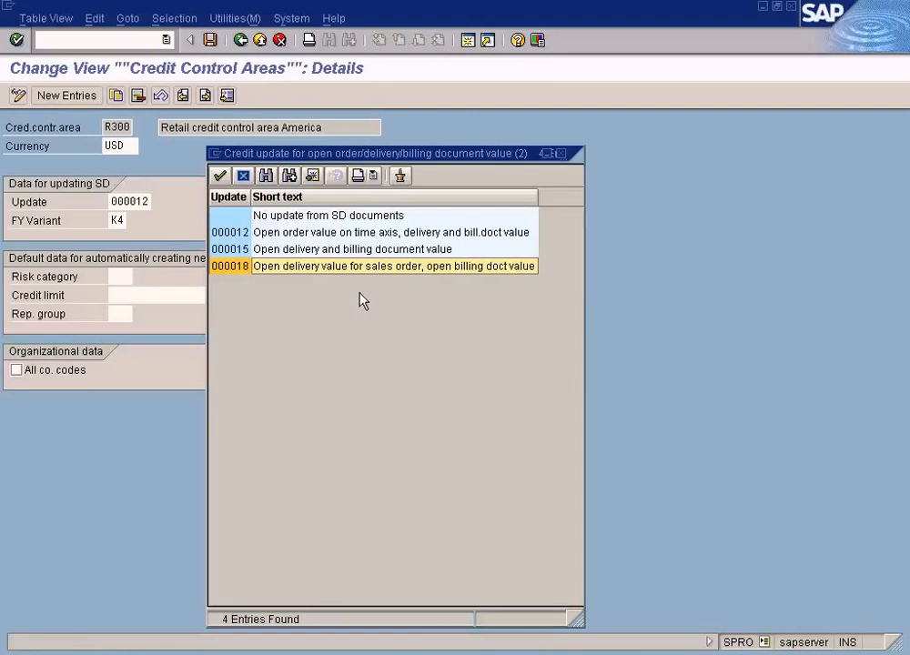
pyautogui.click(561, 154)
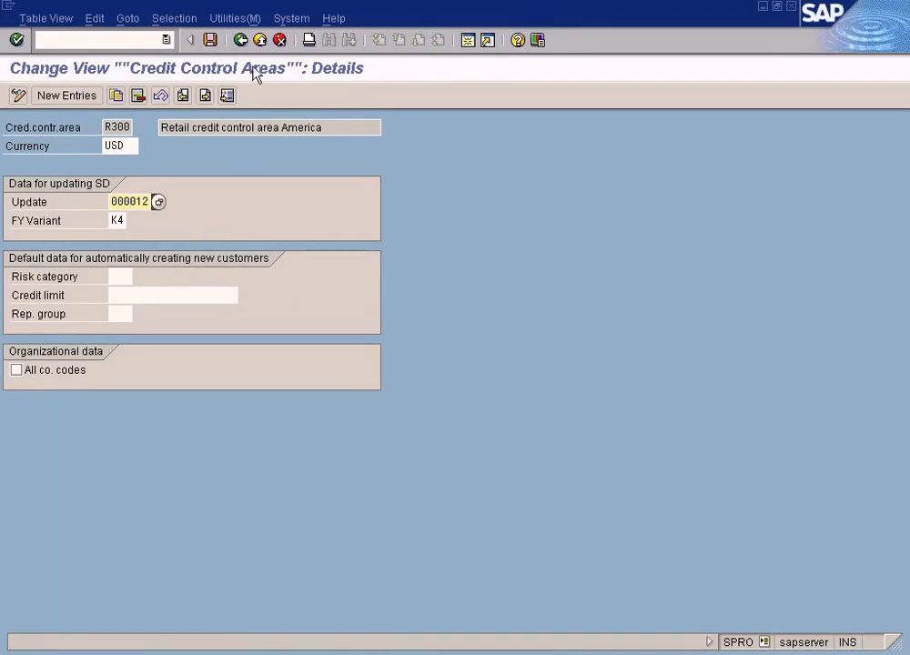
pyautogui.click(240, 39)
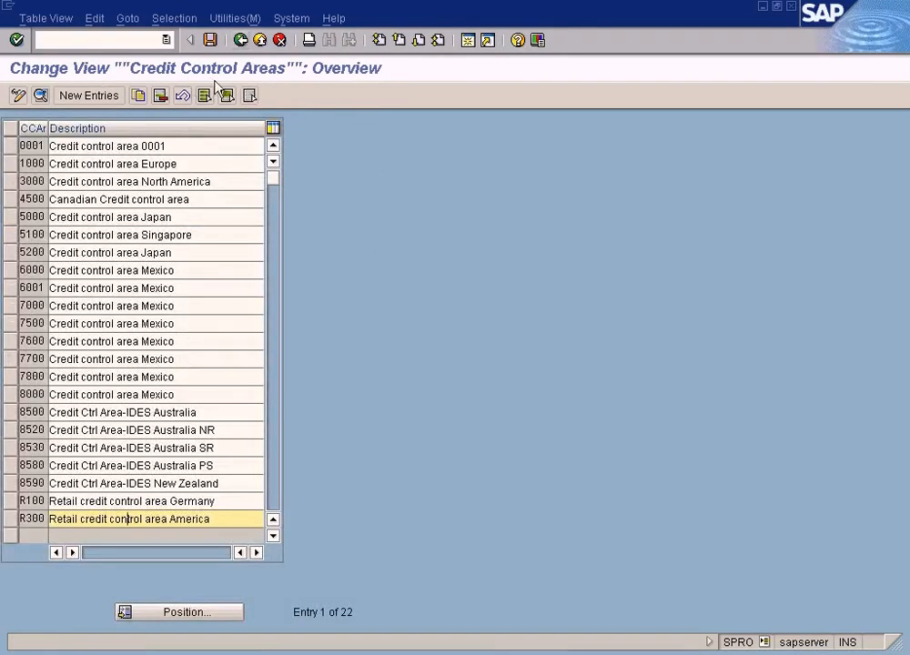
# - Start a new credit control area entry with the code SUN and the currency USD
pyautogui.click(113, 96)
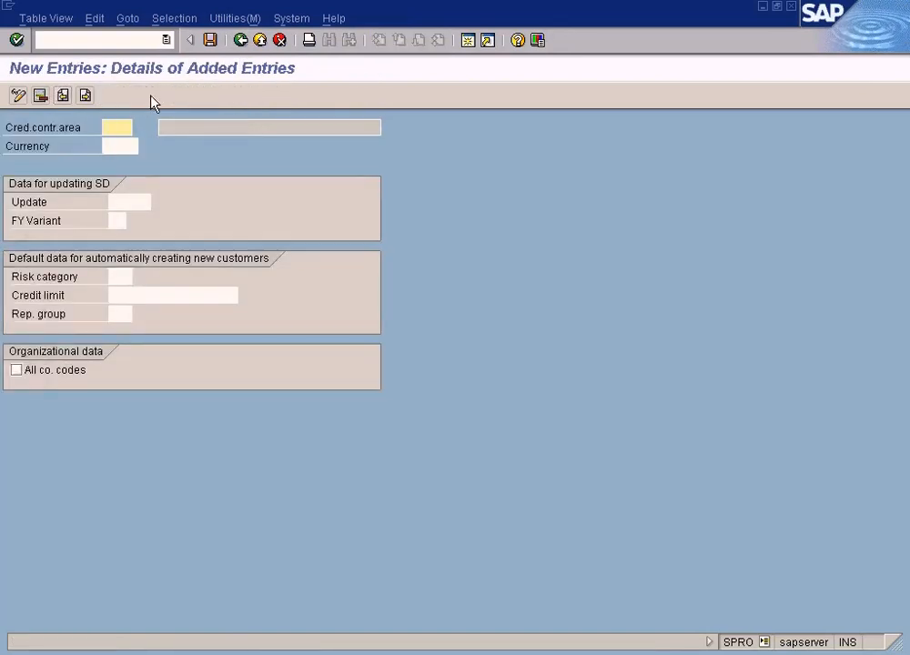
pyautogui.click(241, 40)
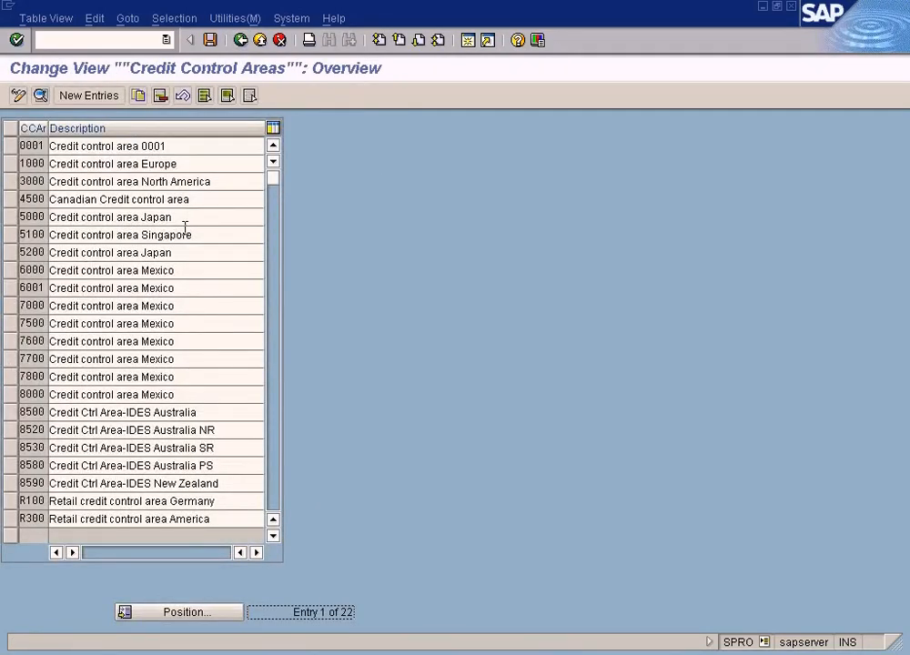
pyautogui.click(88, 95)
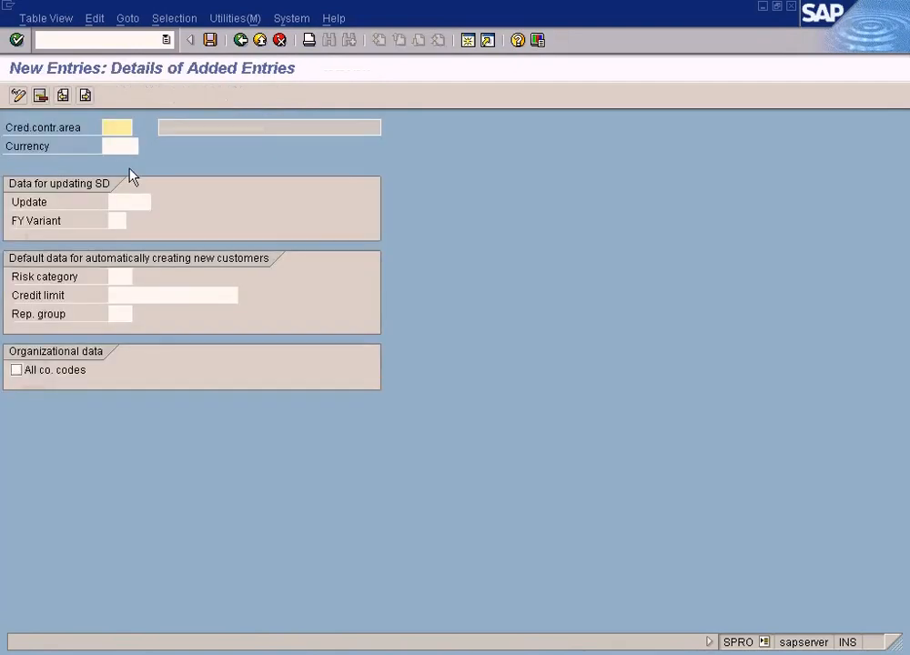
pyautogui.write('Sun')
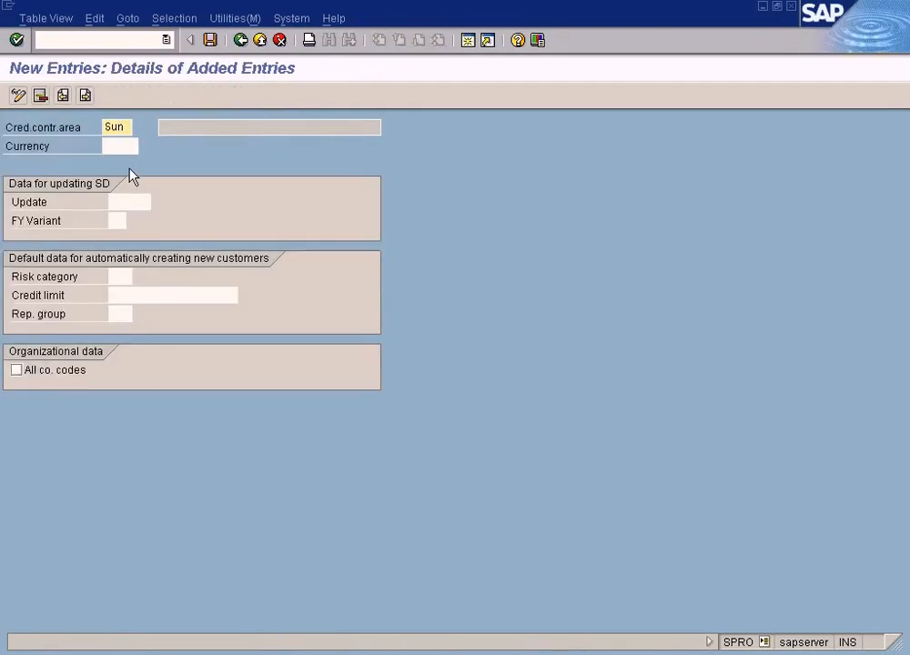
pyautogui.press('Tab')
pyautogui.write('usd')
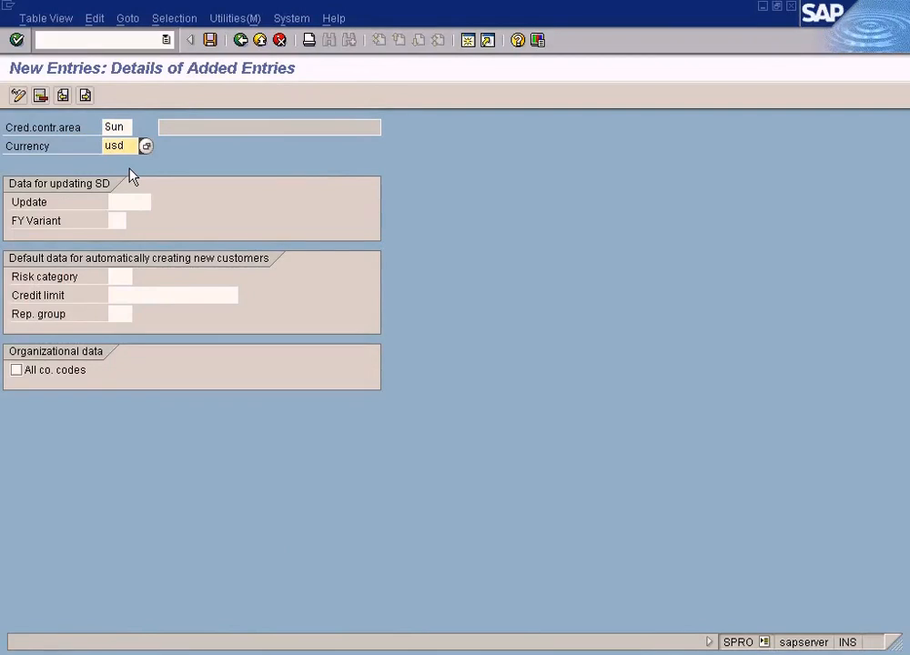
# - Assign update 000012 and fiscal year variant K4 to the new credit control area, save it and return to the Display IMG tree
pyautogui.click(135, 203)
pyautogui.click(158, 202)
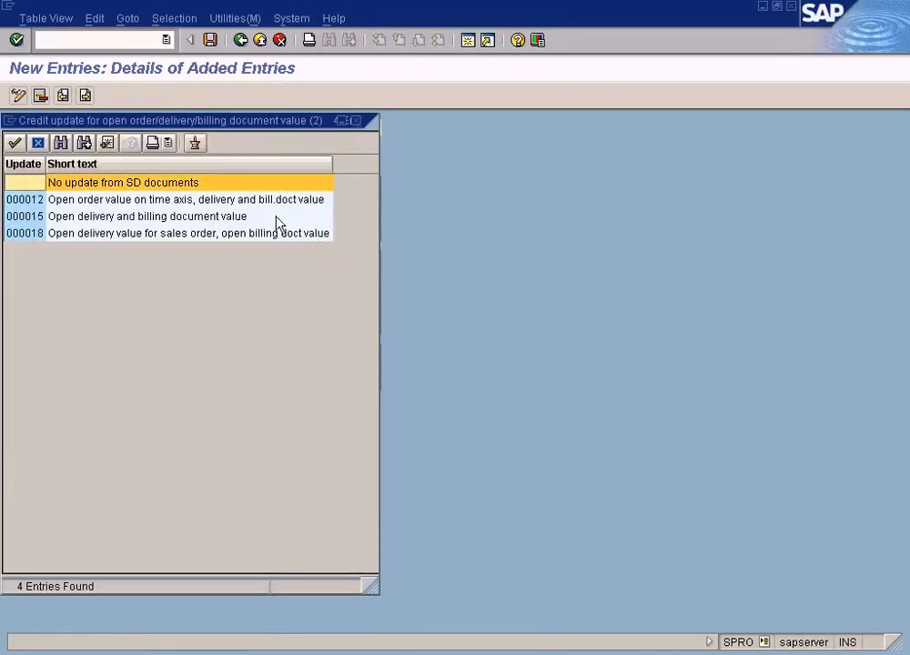
pyautogui.doubleClick(324, 200)
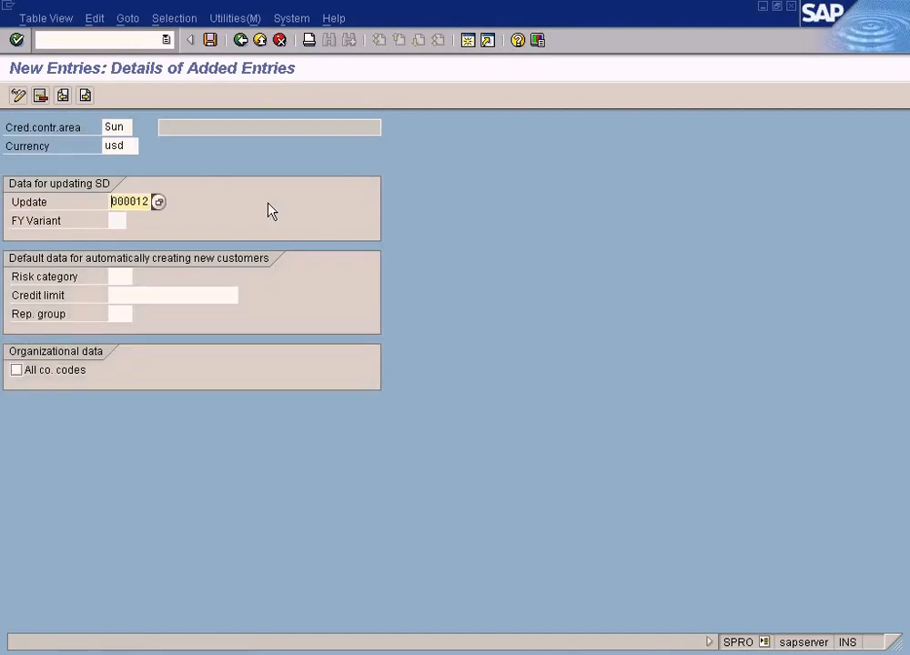
pyautogui.click(115, 220)
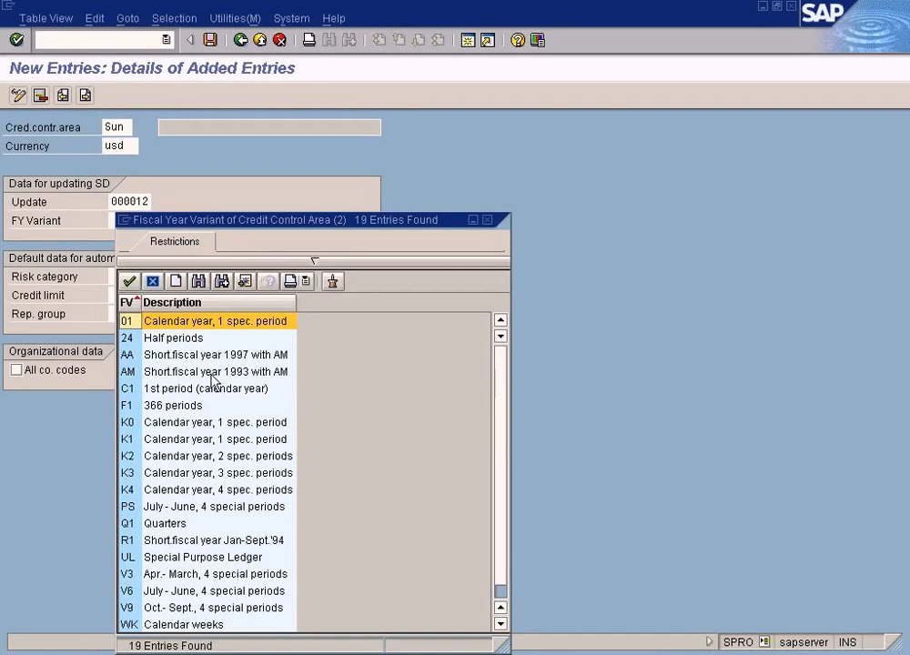
pyautogui.doubleClick(190, 491)
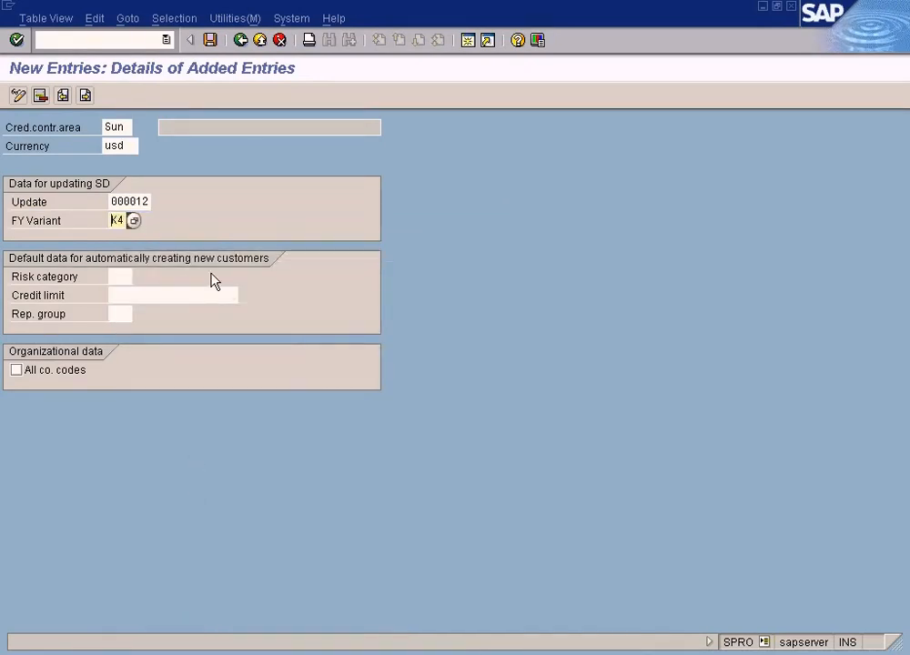
pyautogui.click(215, 46)
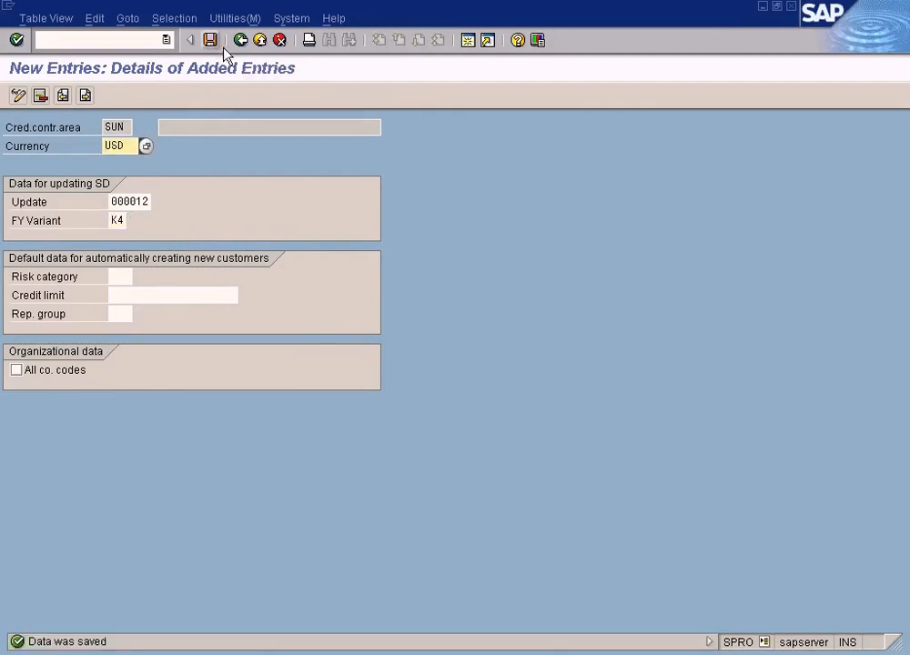
pyautogui.click(240, 40)
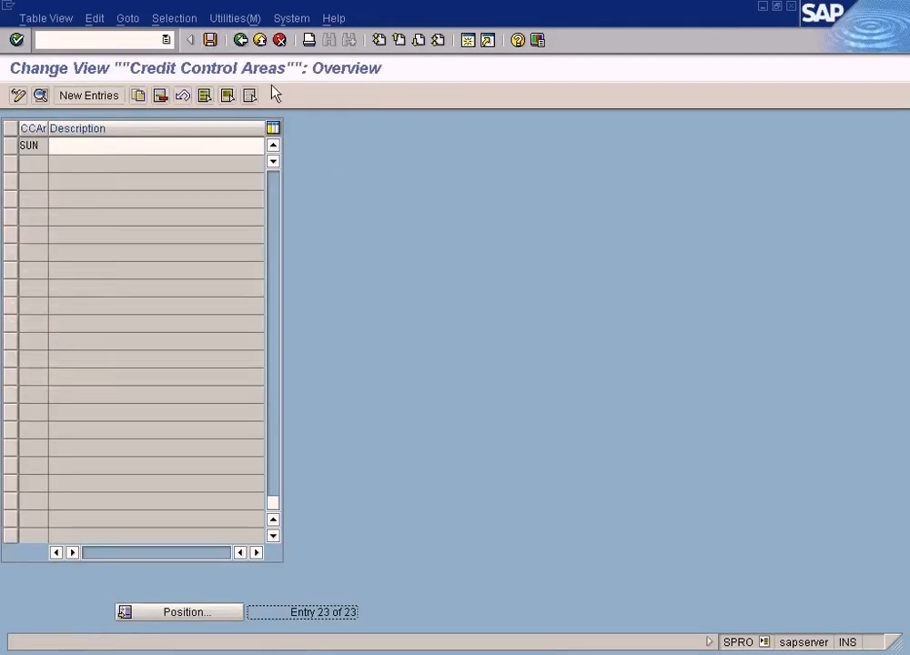
pyautogui.click(240, 40)
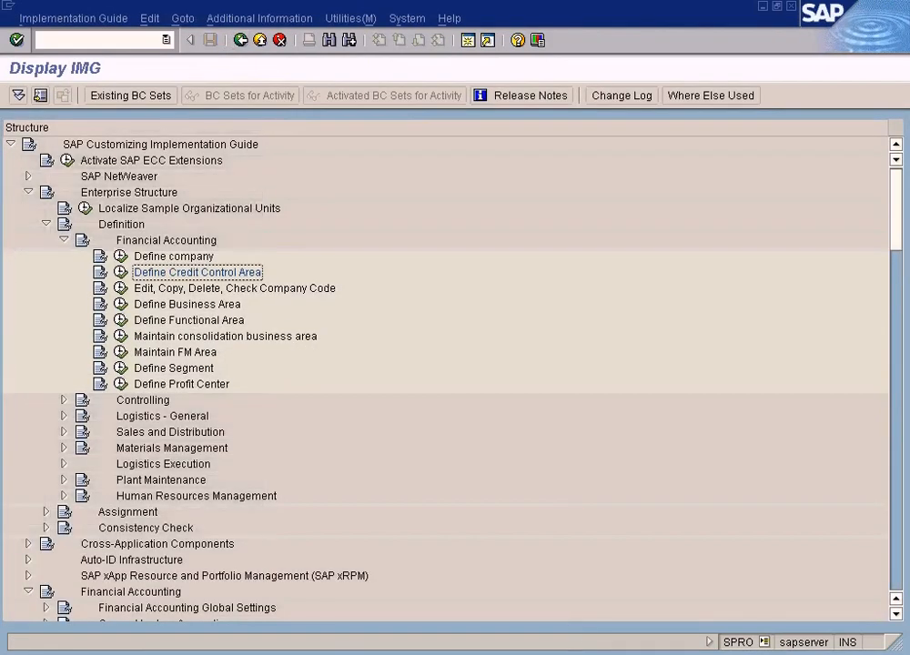
# - Show the Paint diagram again and switch to the SAP Easy Access session
pyautogui.click(541, 653)
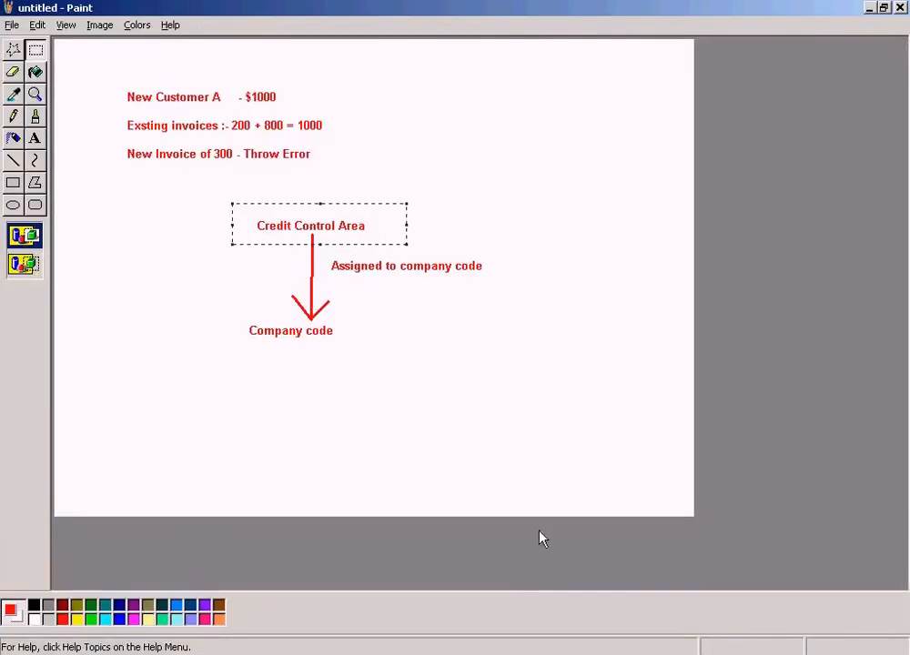
pyautogui.click(346, 653)
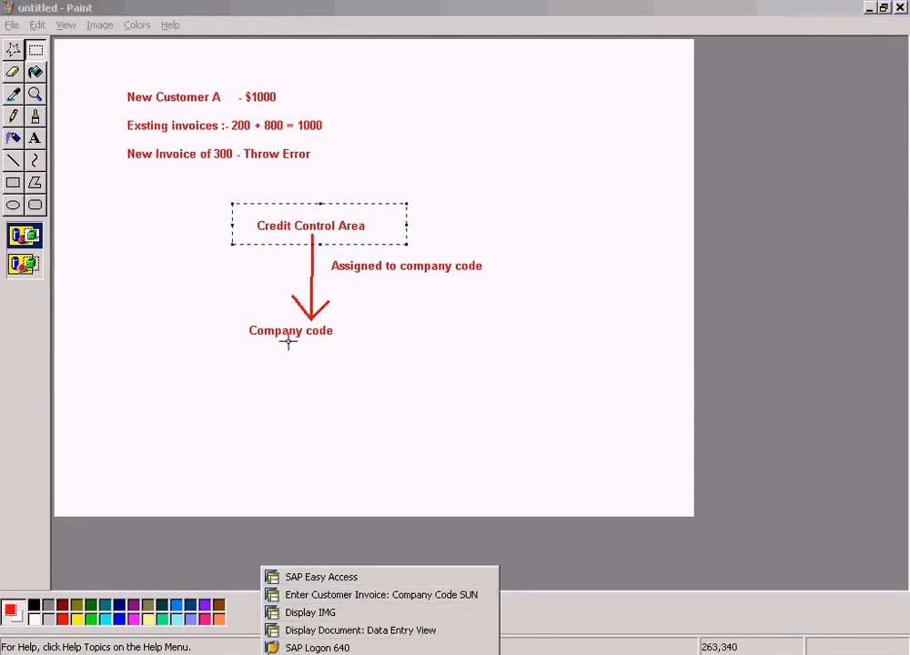
pyautogui.click(335, 583)
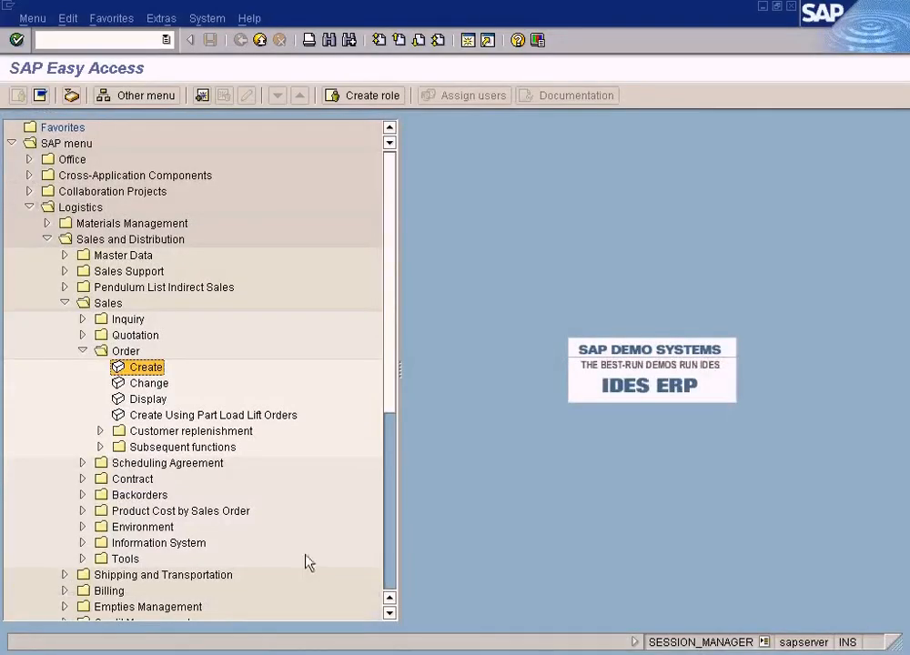
# - Switch to the Display IMG session, collapse Outgoing Invoices/Credit Memos and select Financial Accounting (New) in the tree
pyautogui.click(356, 648)
pyautogui.click(352, 613)
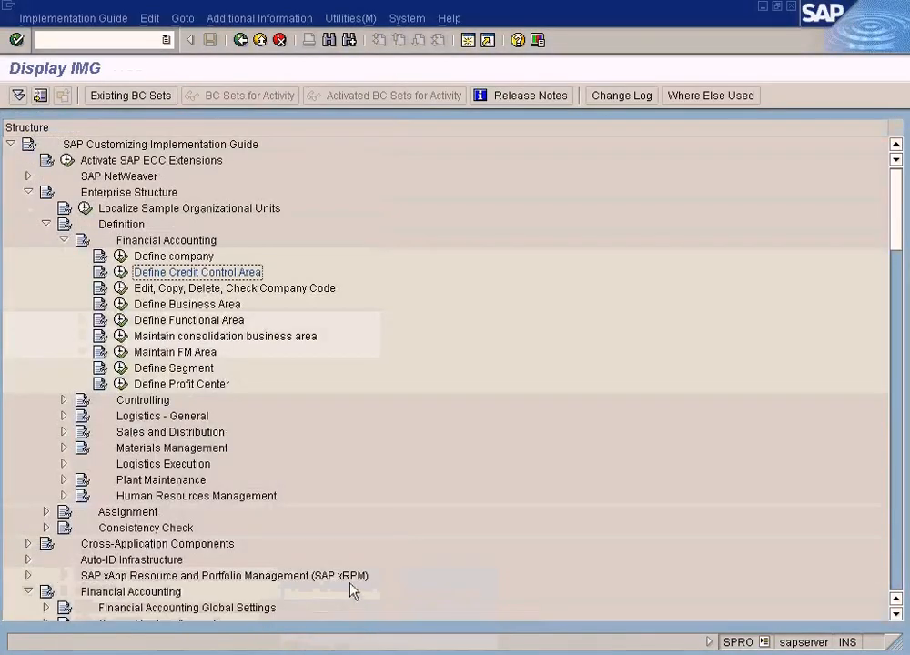
pyautogui.scroll(-5, 259, 446)
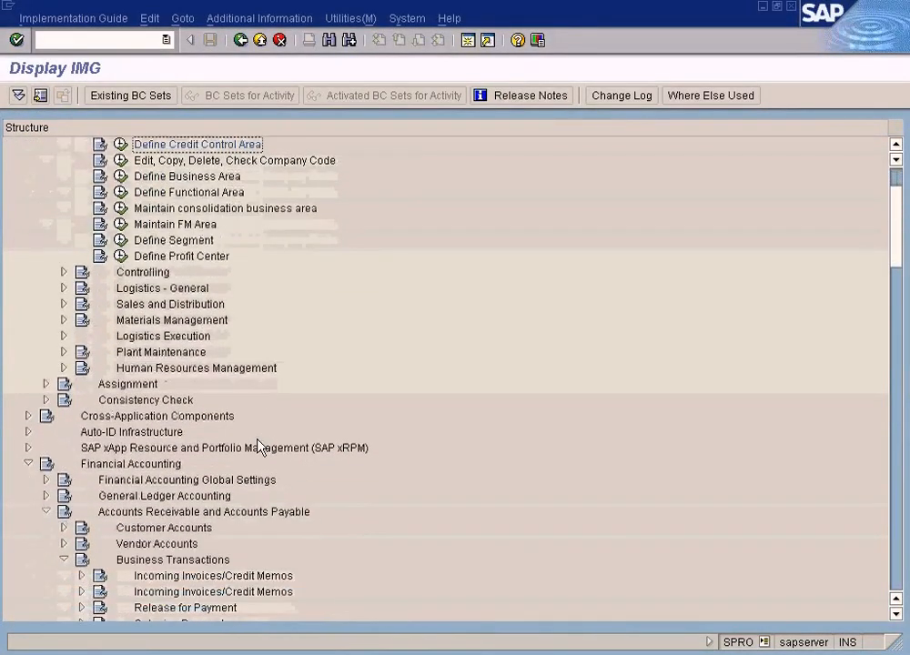
pyautogui.scroll(-6, 259, 446)
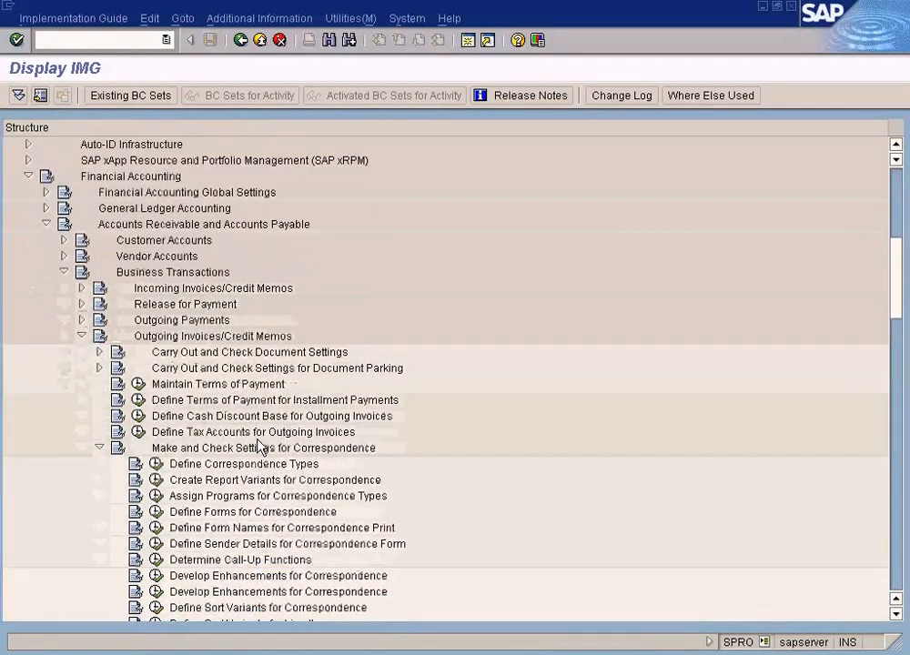
pyautogui.scroll(-1, 94, 275)
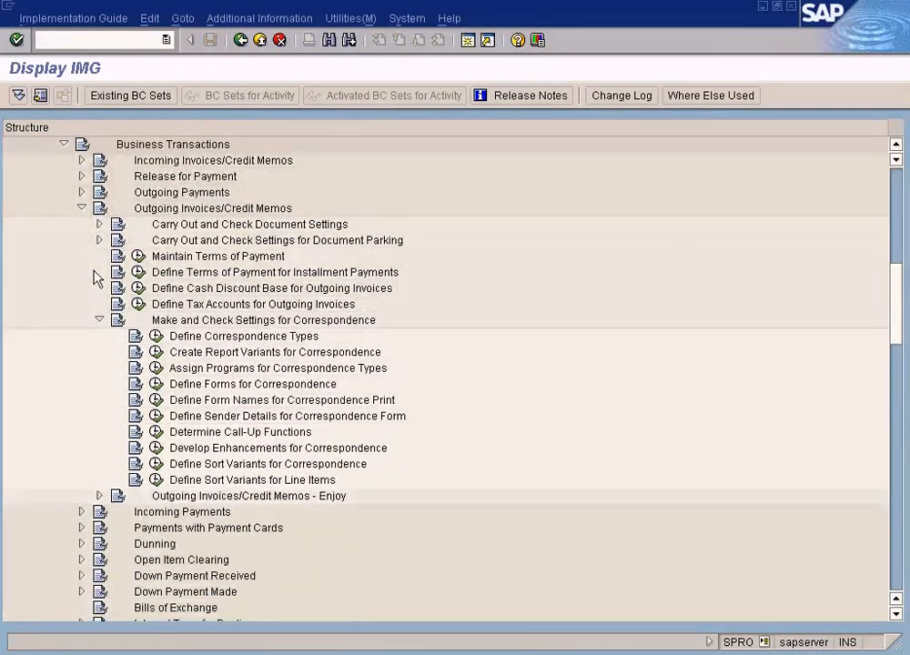
pyautogui.click(81, 208)
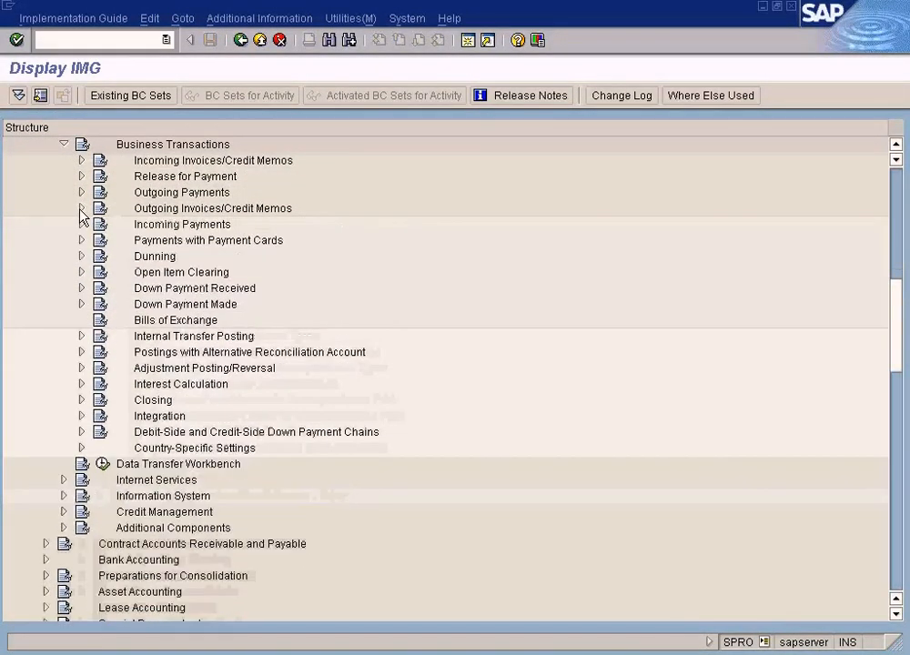
pyautogui.scroll(-1, 162, 473)
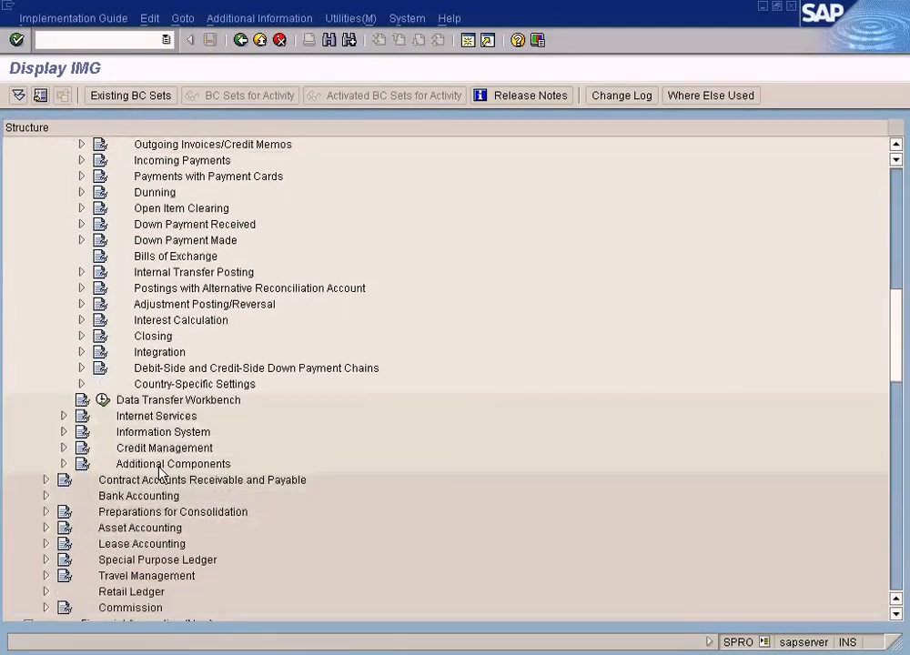
pyautogui.scroll(-8, 163, 472)
pyautogui.click(141, 240)
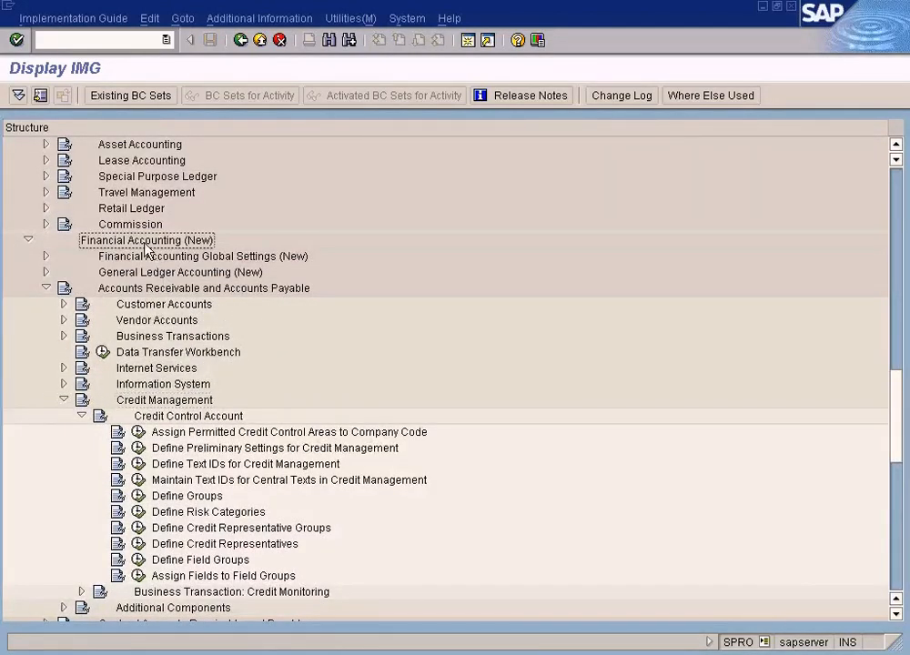
# - Trace the path from Accounts Receivable and Accounts Payable through Credit Management and Credit Control Account to the company code assignment activity
pyautogui.click(132, 290)
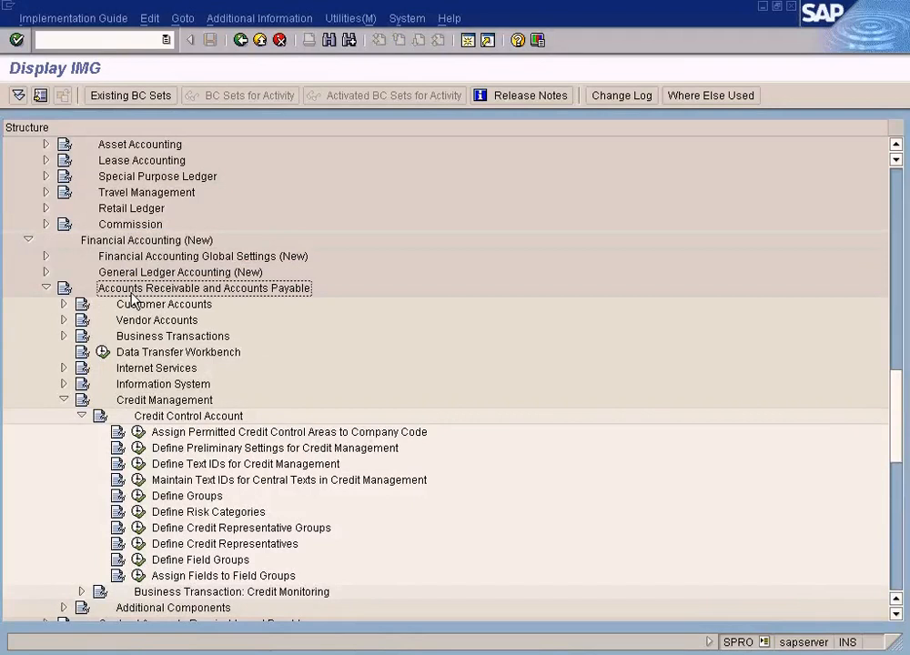
pyautogui.click(140, 402)
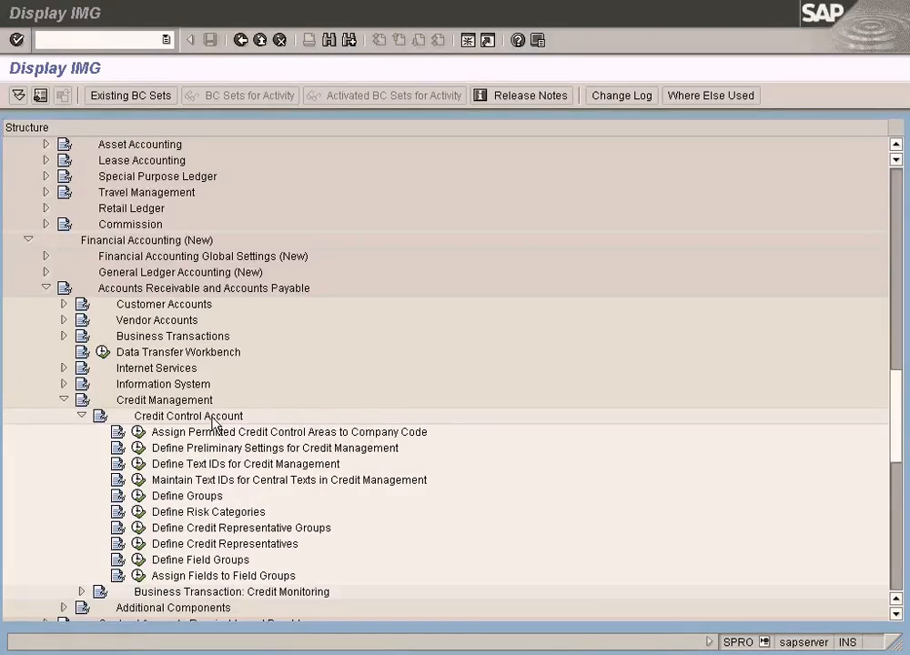
pyautogui.click(213, 424)
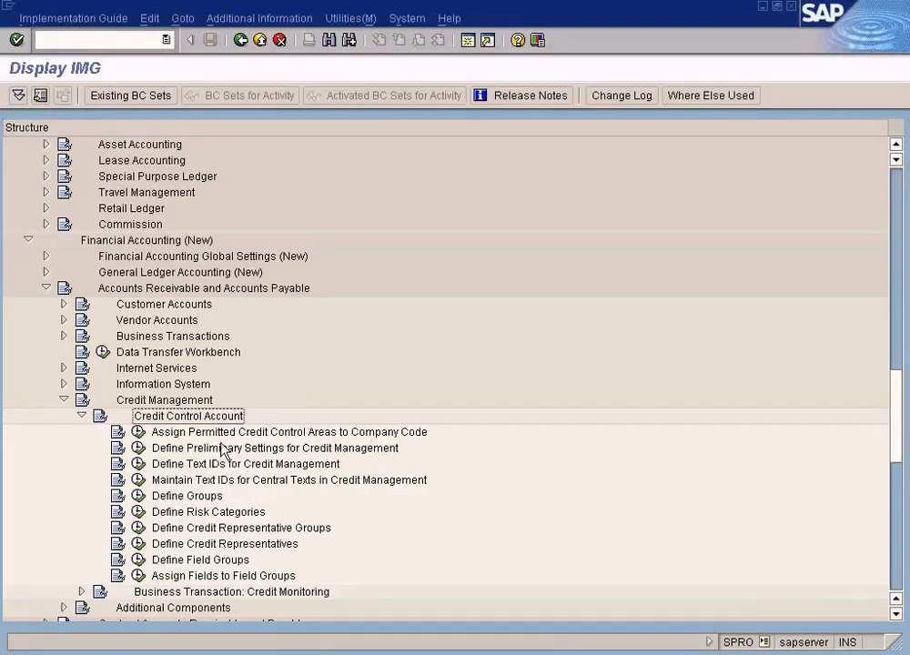
pyautogui.click(225, 437)
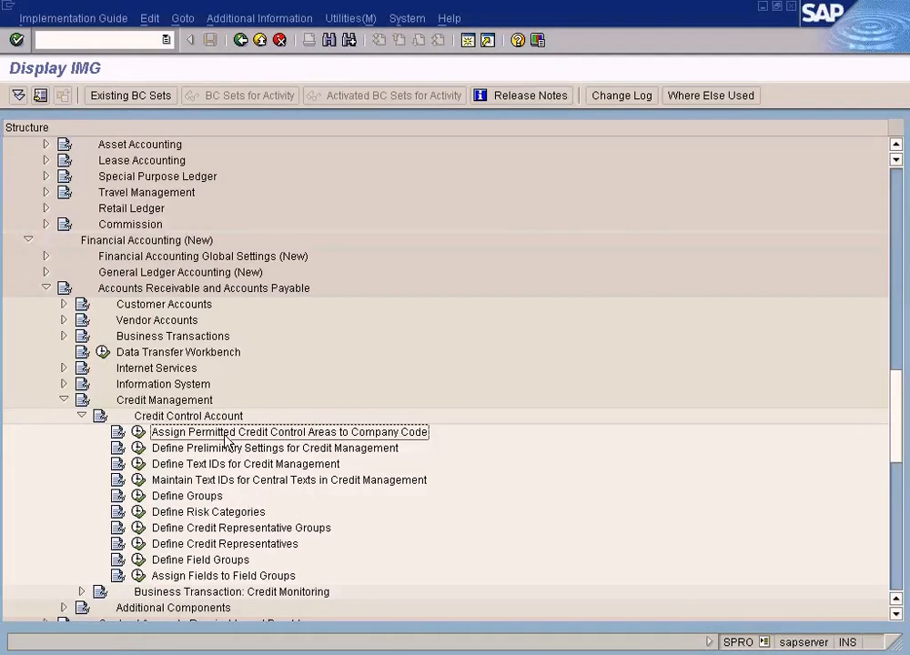
pyautogui.click(150, 402)
pyautogui.click(179, 419)
pyautogui.click(179, 433)
pyautogui.click(110, 289)
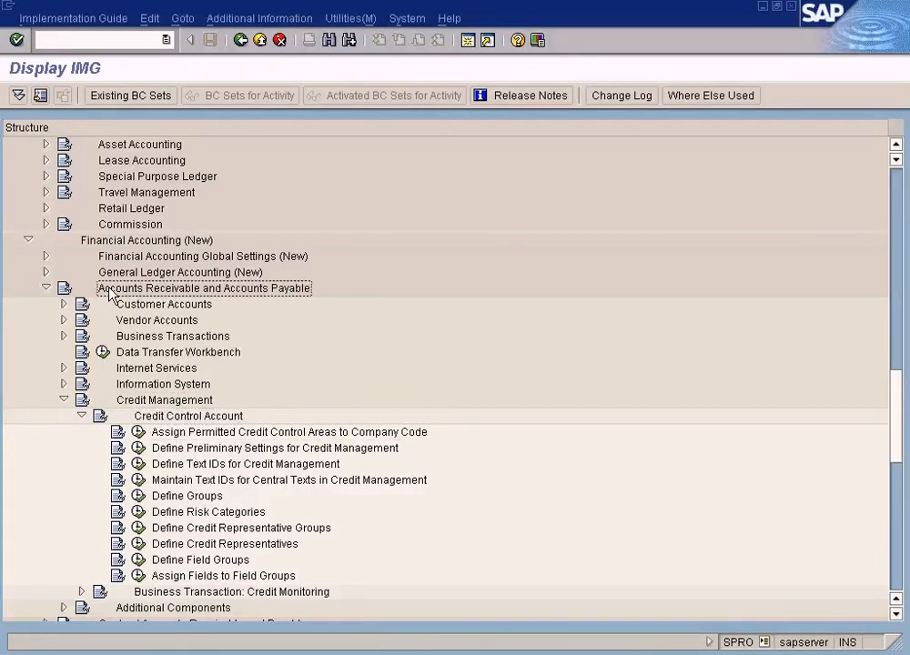
# - Open Assign Permitted Credit Control Areas to Company Code and examine the existing assignments for company codes 0005 and 0007
pyautogui.click(137, 434)
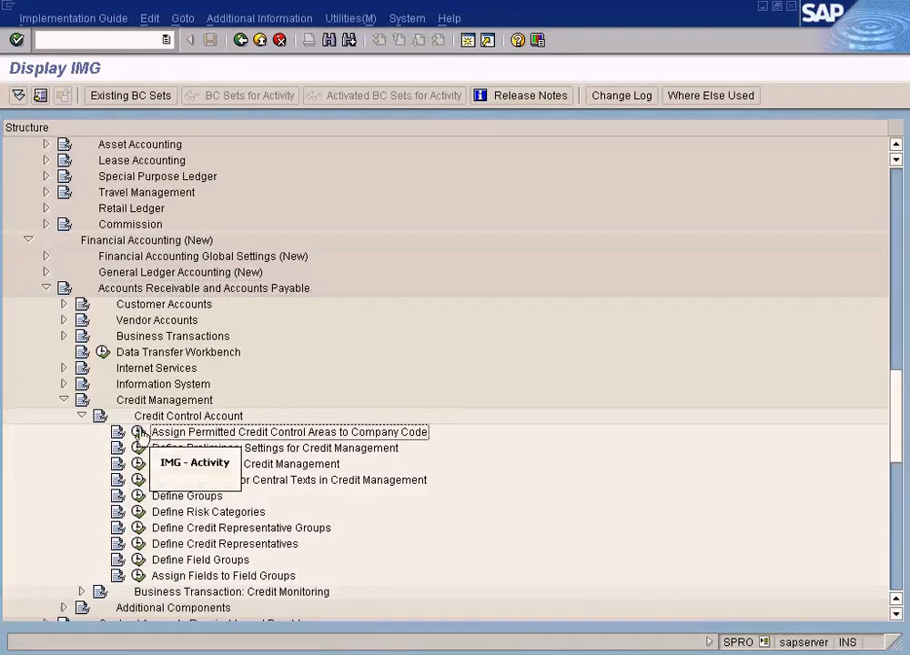
pyautogui.click(138, 432)
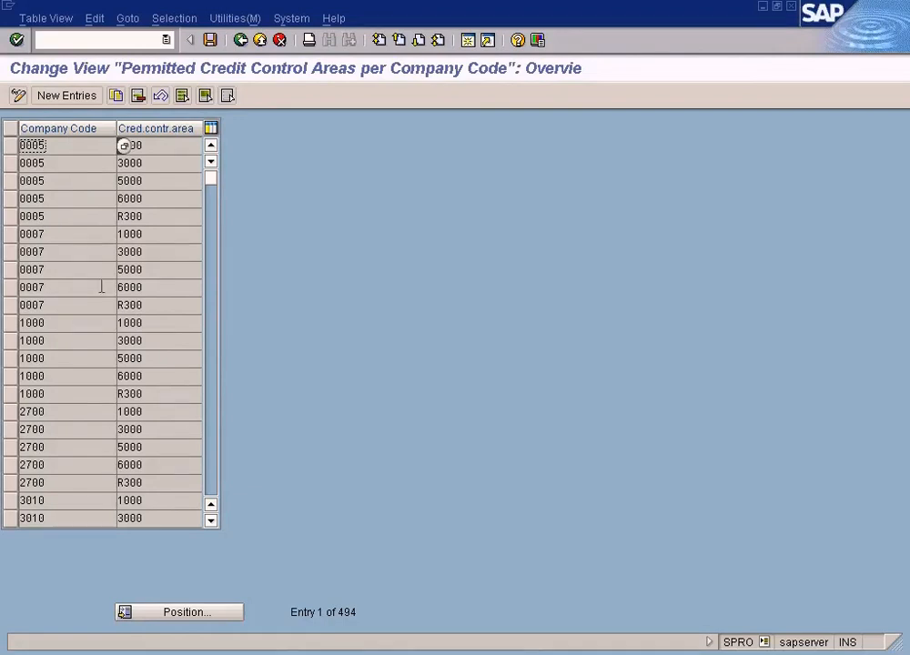
pyautogui.click(181, 197)
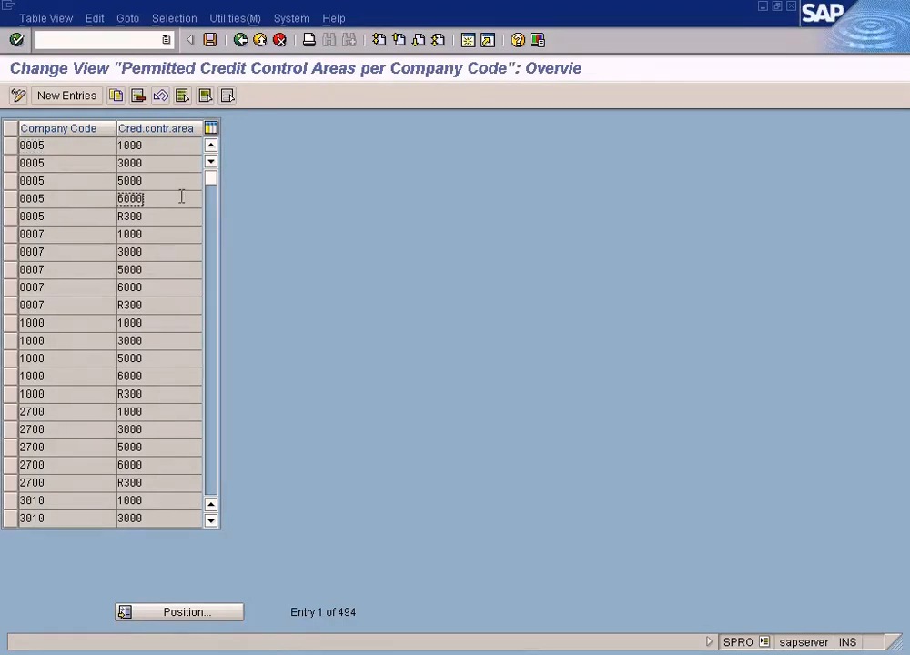
pyautogui.doubleClick(173, 271)
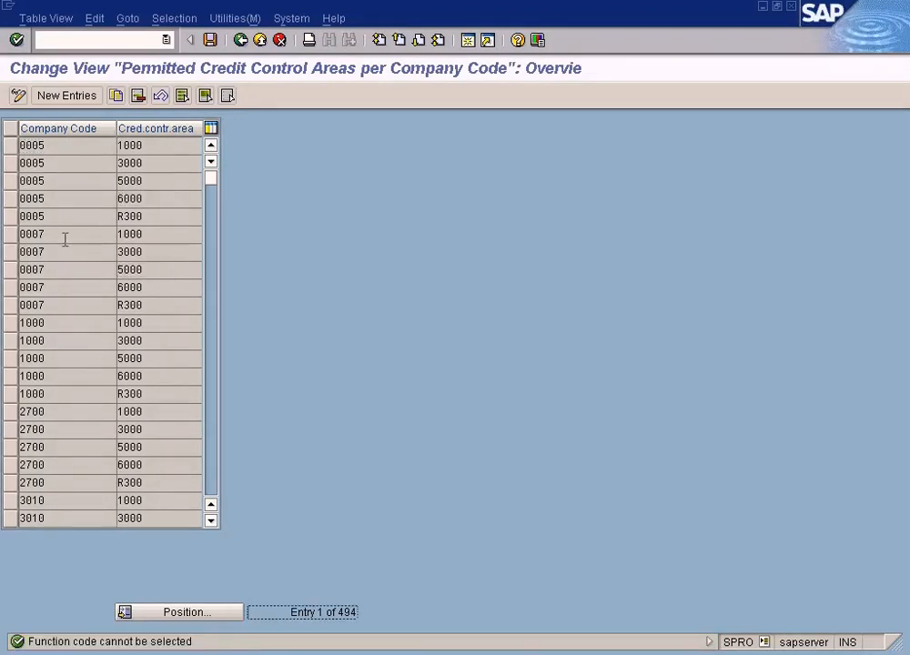
pyautogui.click(145, 235)
pyautogui.click(58, 250)
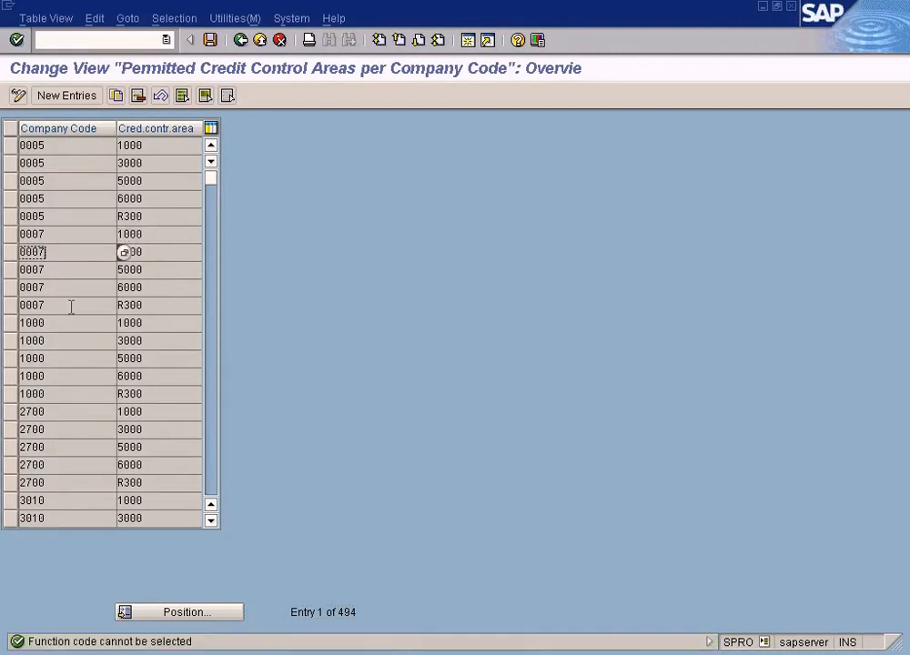
pyautogui.click(150, 307)
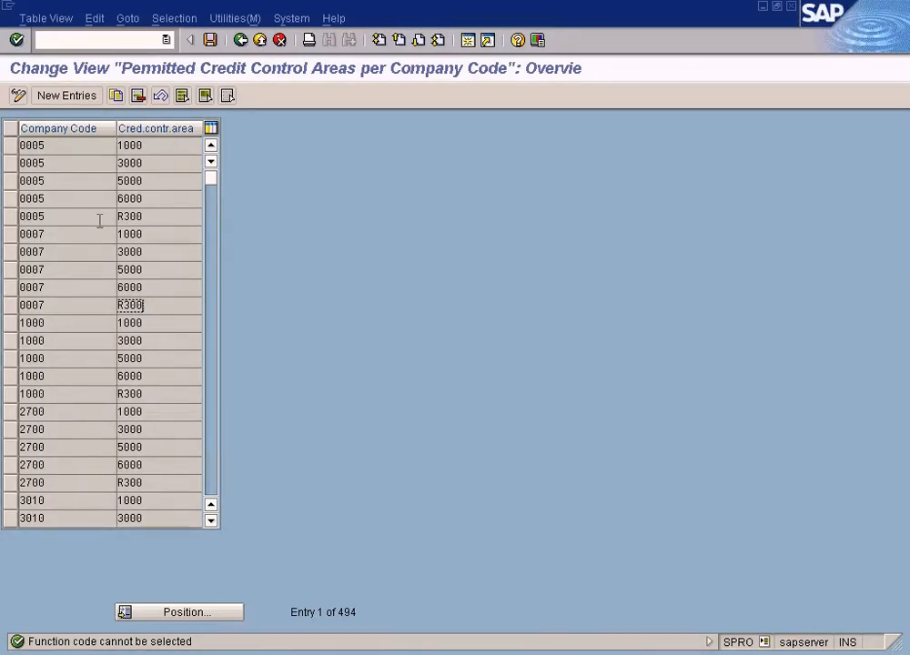
# - Add a new entry assigning credit control area SUN to company code SUN, save it and return to the Display IMG tree
pyautogui.click(73, 96)
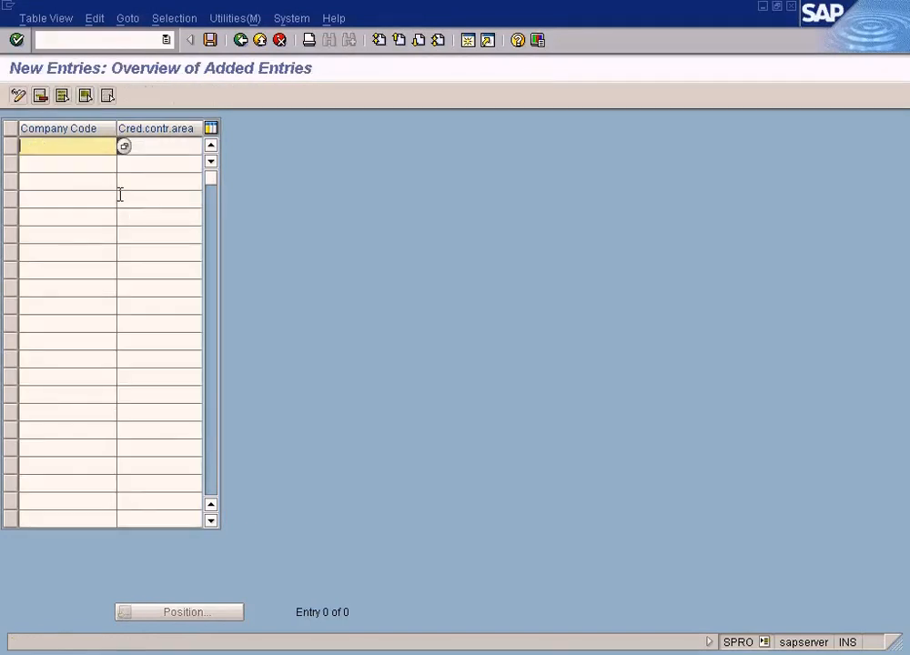
pyautogui.write('sun')
pyautogui.press('Tab')
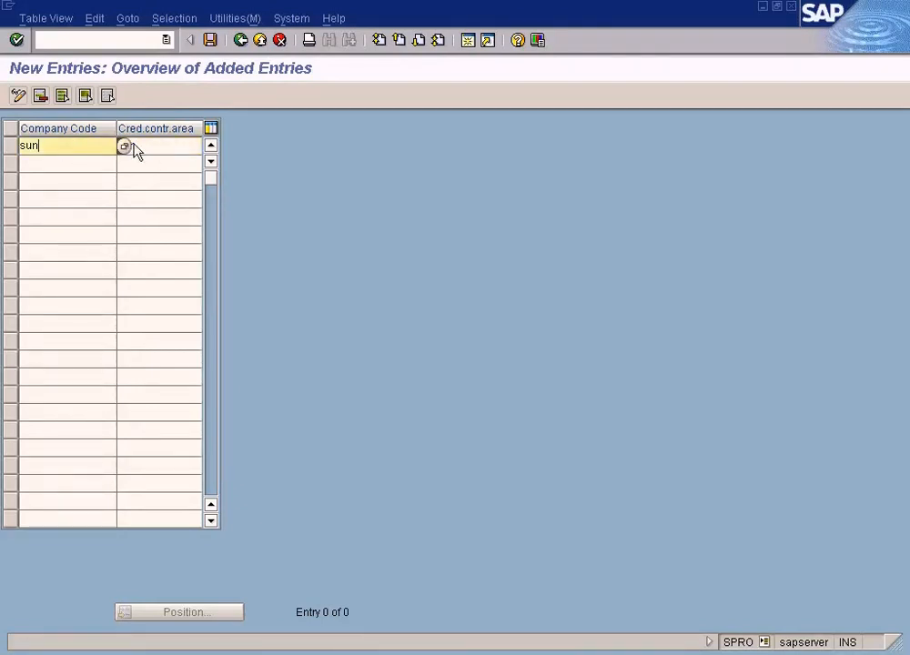
pyautogui.click(211, 40)
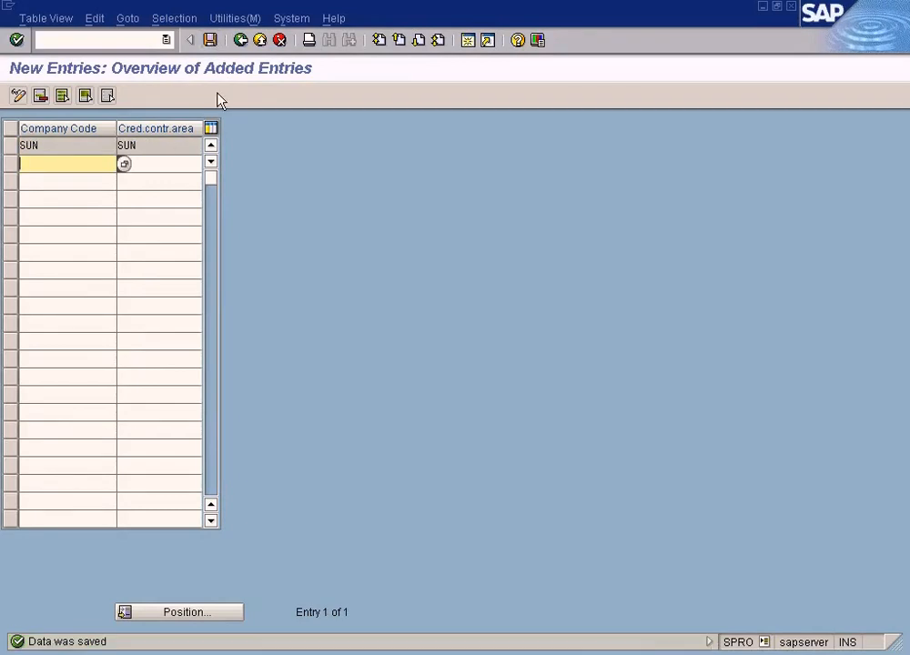
pyautogui.click(244, 41)
pyautogui.click(243, 40)
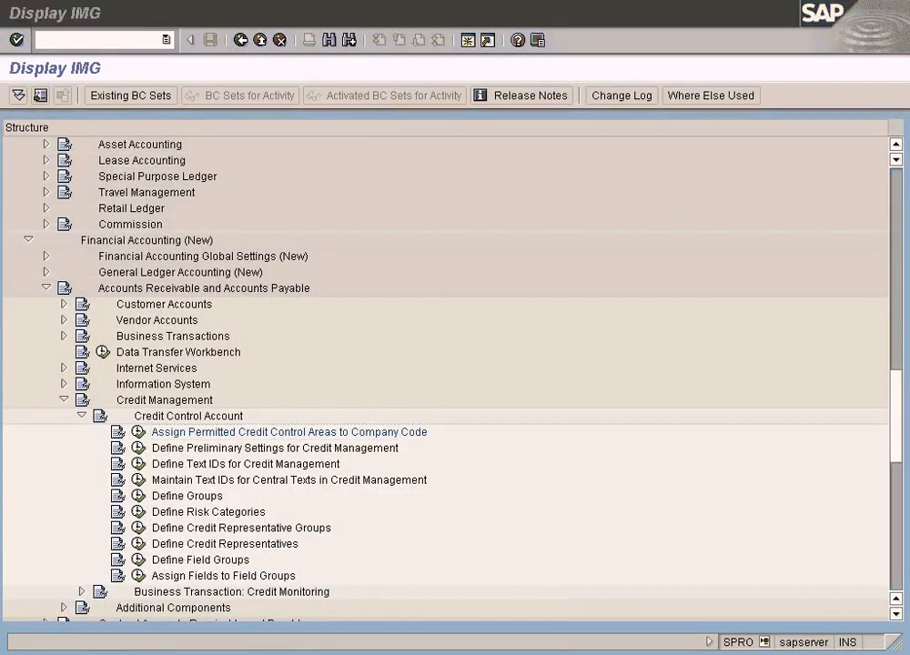
# - Show the Paint diagram again, switch back to the Display IMG session and leave the tree for the customizing project screen
pyautogui.hotkey('alt', 'Tab')
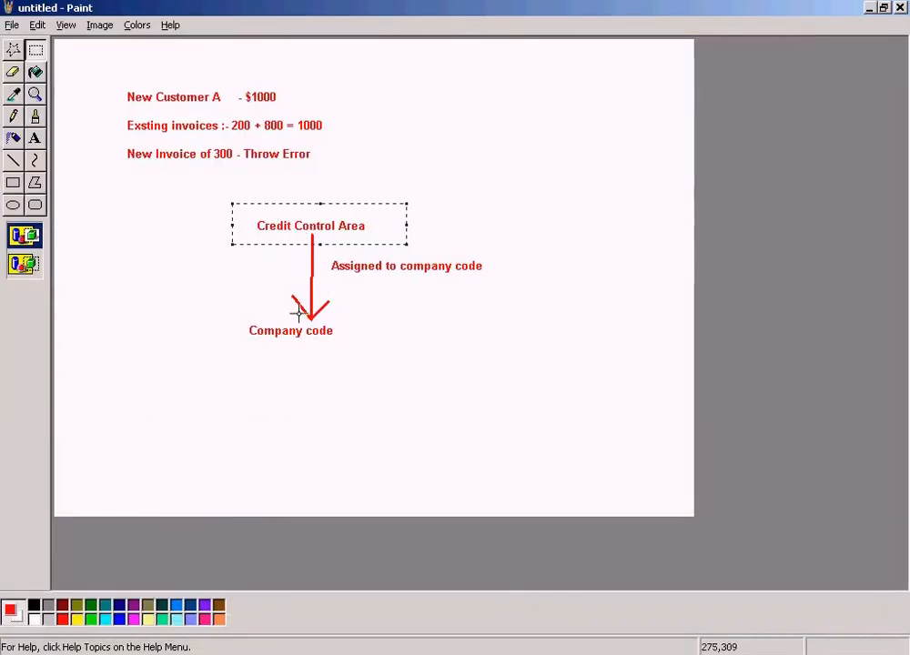
pyautogui.click(314, 653)
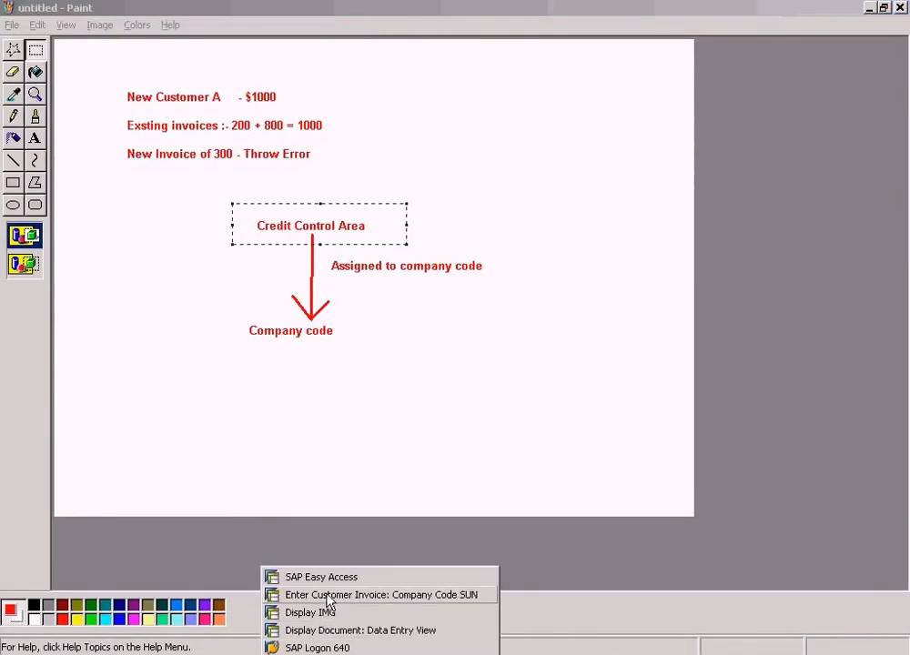
pyautogui.click(323, 613)
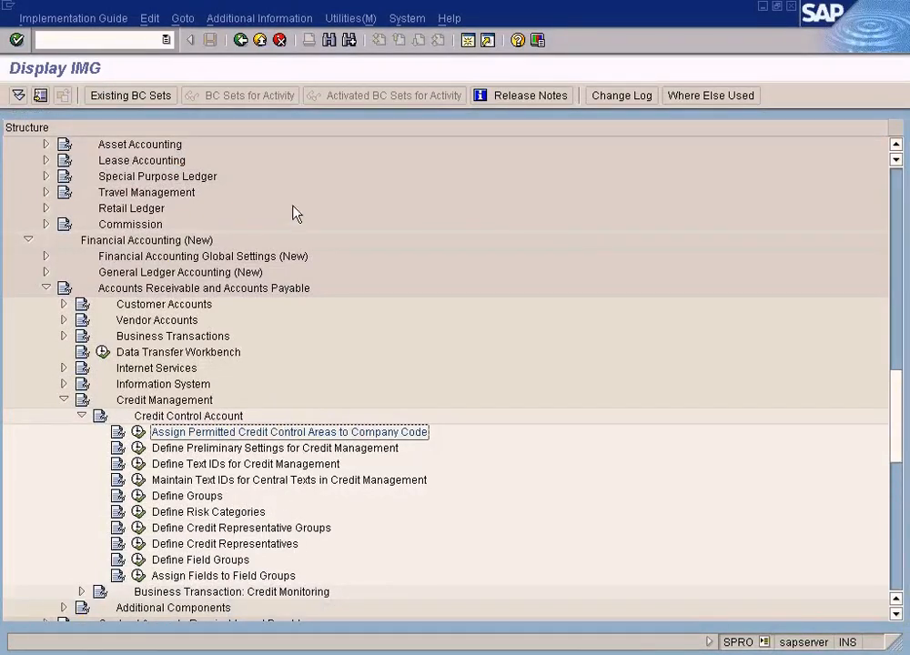
pyautogui.click(240, 41)
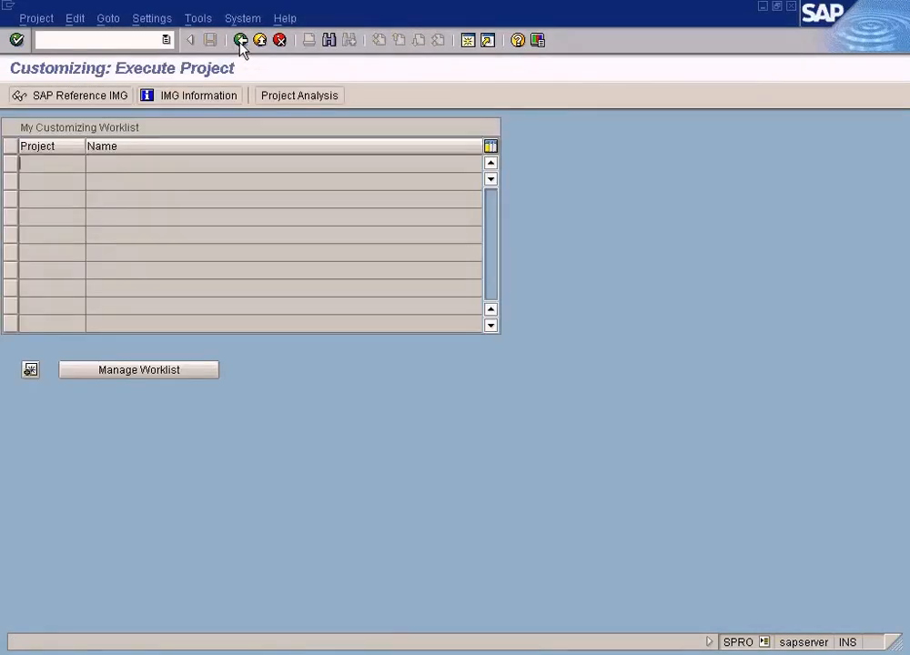
# - Switch to the SAP Easy Access session and collapse the Order, Sales, Sales and Distribution and Logistics folders
pyautogui.click(312, 641)
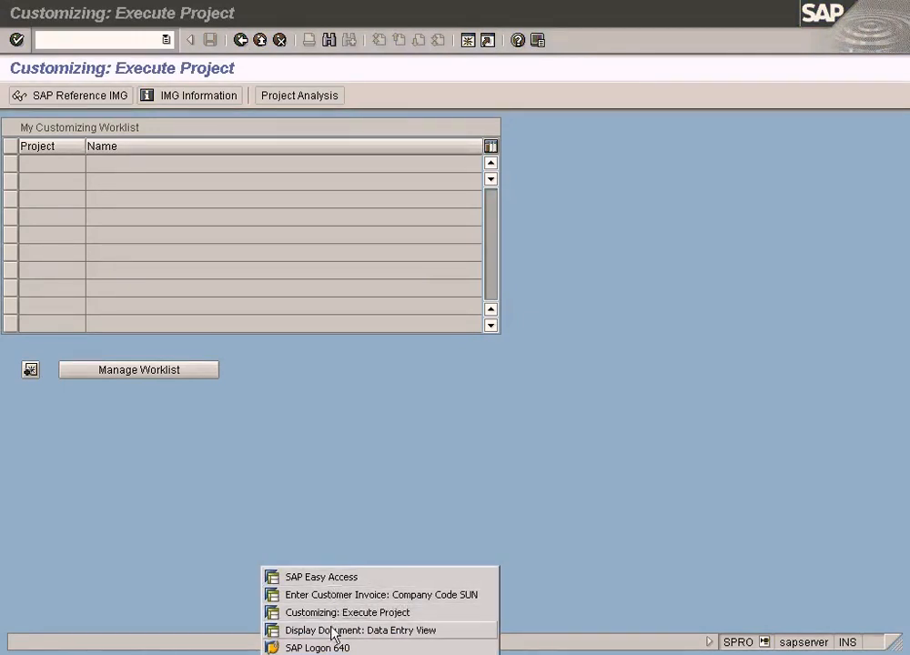
pyautogui.click(330, 582)
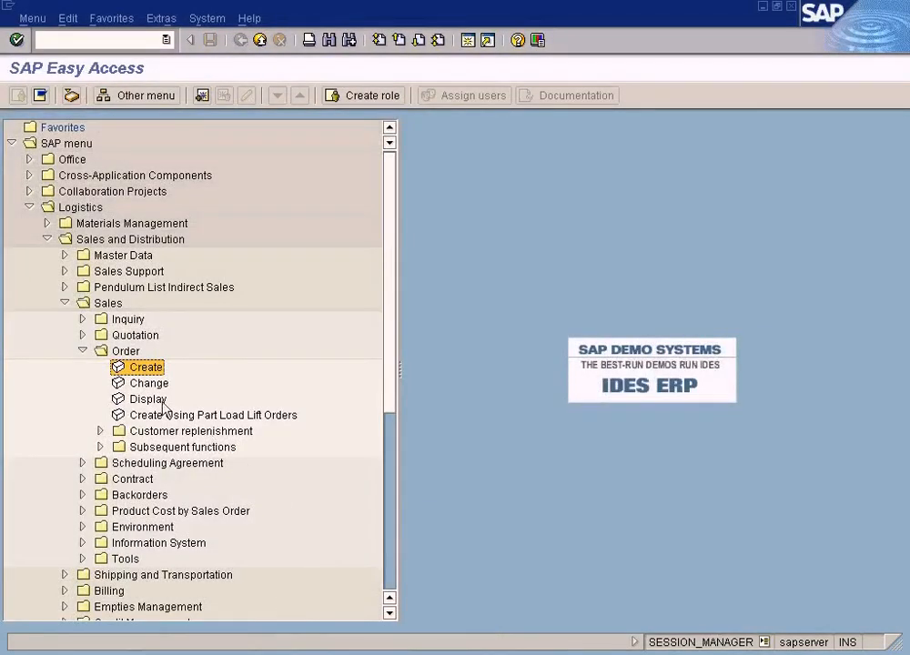
pyautogui.click(84, 351)
pyautogui.click(65, 304)
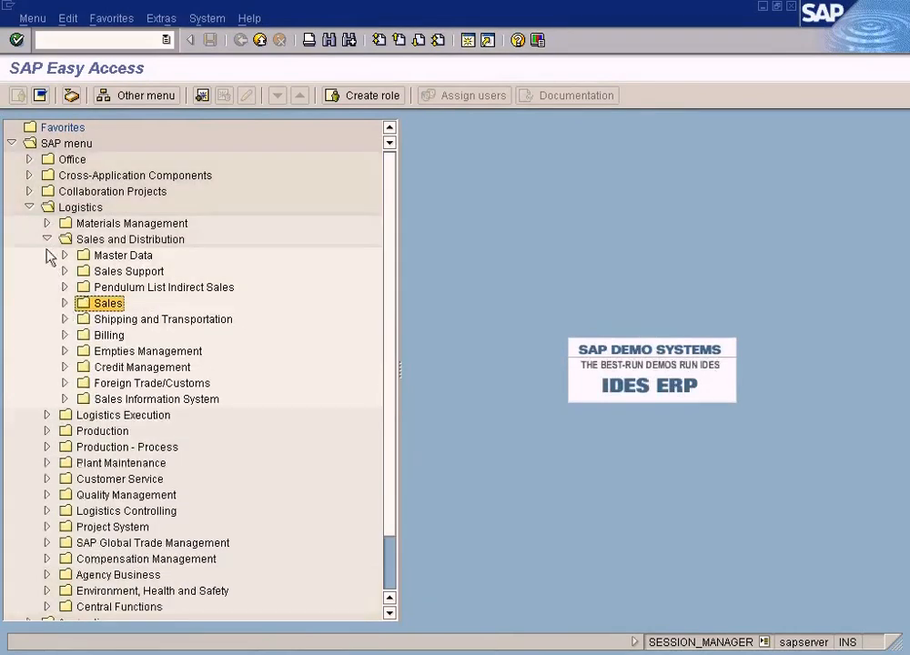
pyautogui.click(47, 241)
pyautogui.click(29, 208)
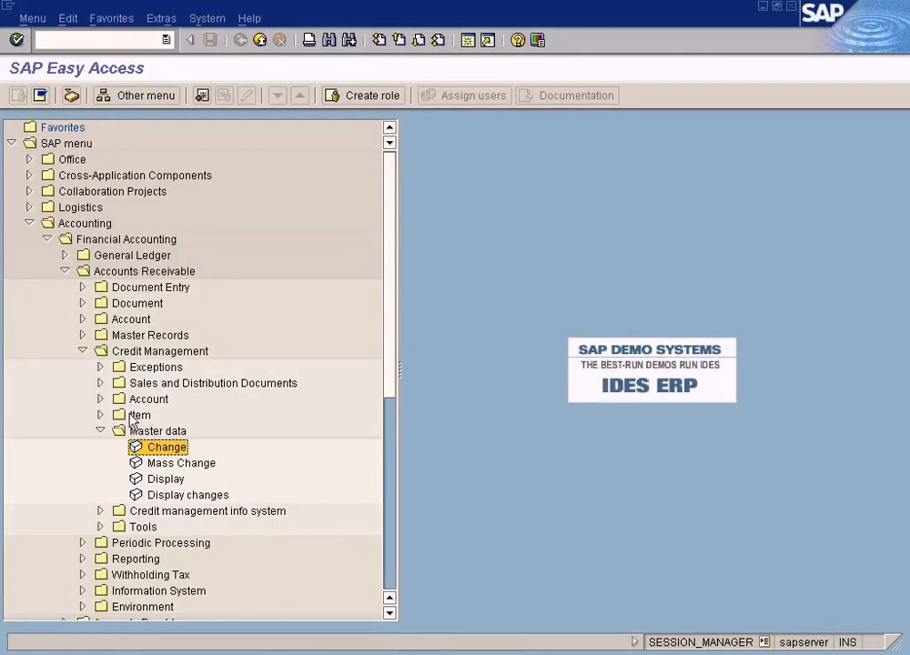
# - Trace the menu path Accounting, Financial Accounting, Accounts Receivable, Credit Management, Master data to the Change transaction
pyautogui.click(148, 353)
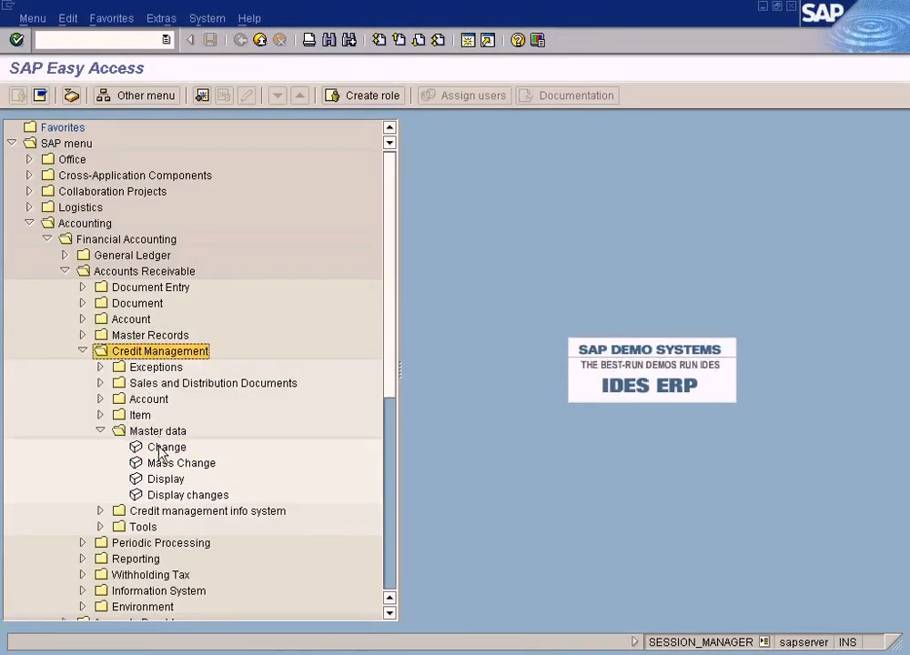
pyautogui.click(158, 446)
pyautogui.click(160, 432)
pyautogui.click(160, 447)
pyautogui.click(161, 431)
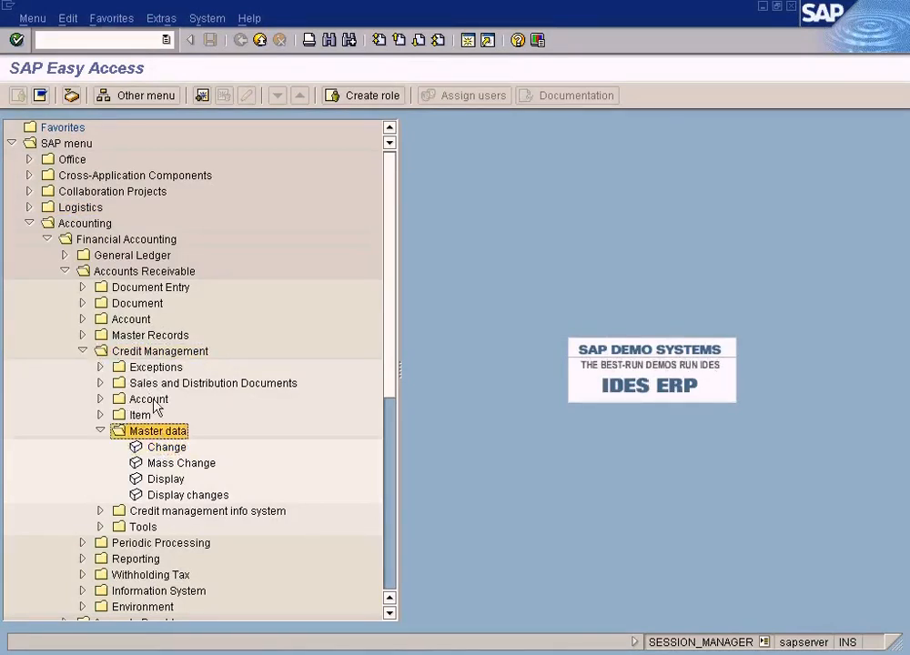
pyautogui.click(153, 353)
pyautogui.click(136, 271)
pyautogui.click(109, 240)
pyautogui.click(100, 225)
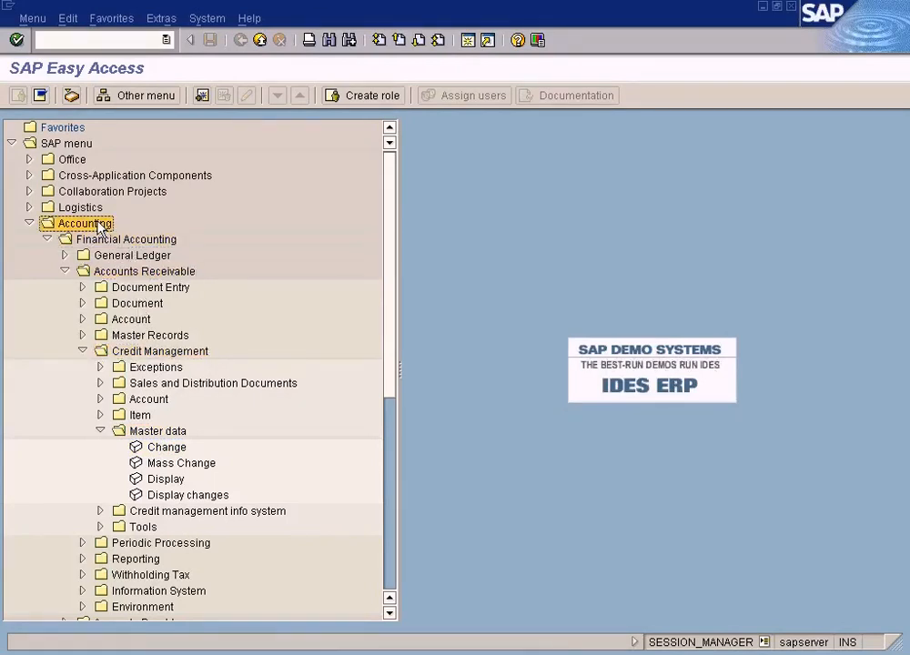
pyautogui.click(105, 352)
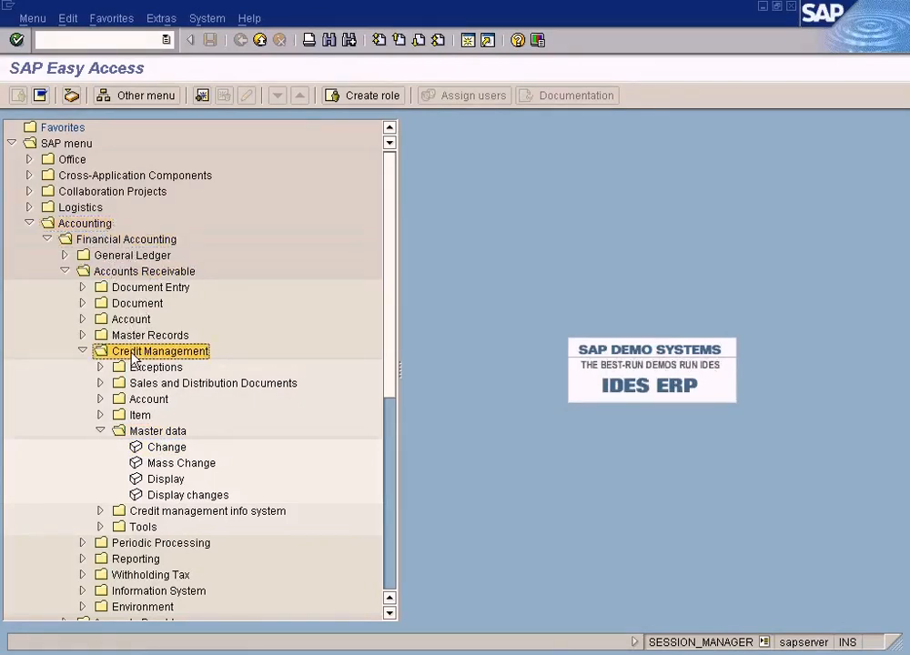
pyautogui.click(135, 434)
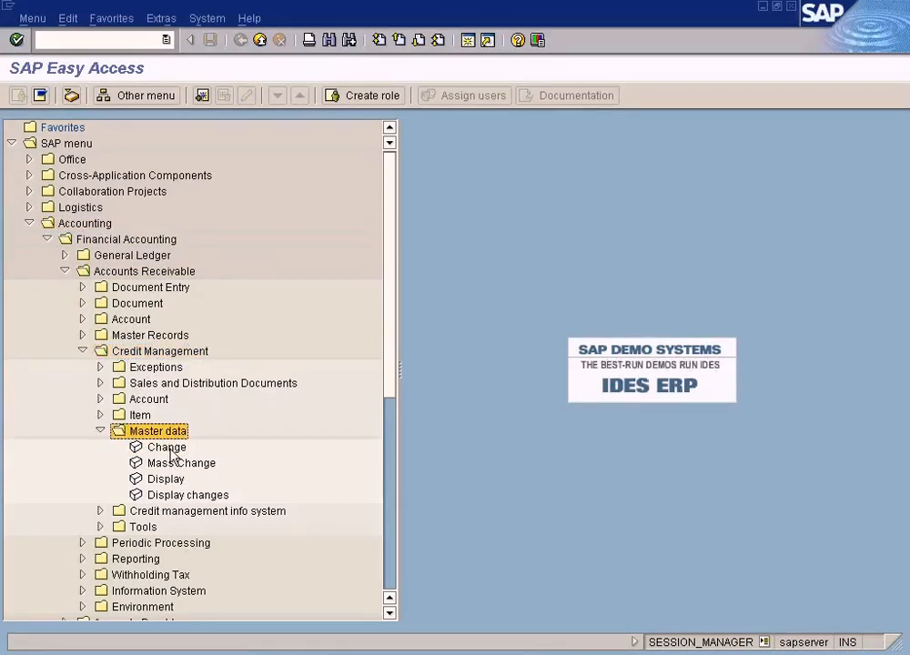
# - Open the credit master data of Customer B in credit control area SUN with the Status view and enter a credit limit of 1000
pyautogui.doubleClick(171, 452)
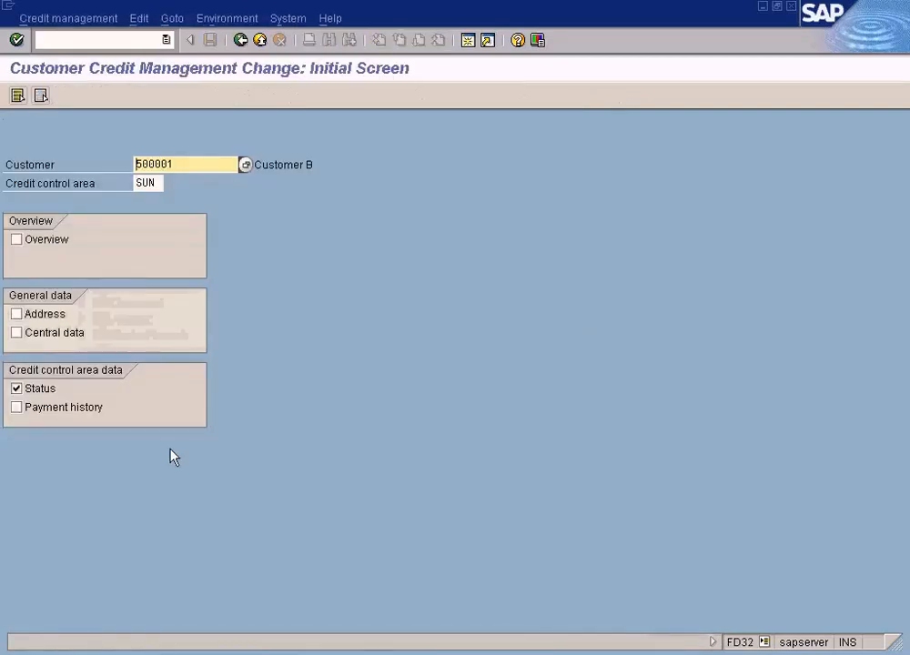
pyautogui.click(186, 165)
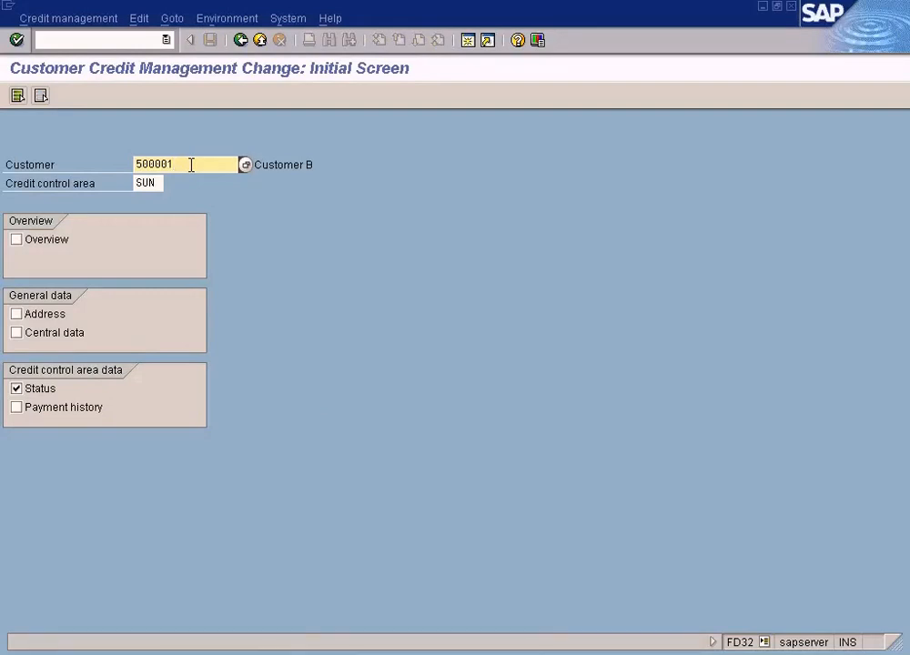
pyautogui.press('Tab')
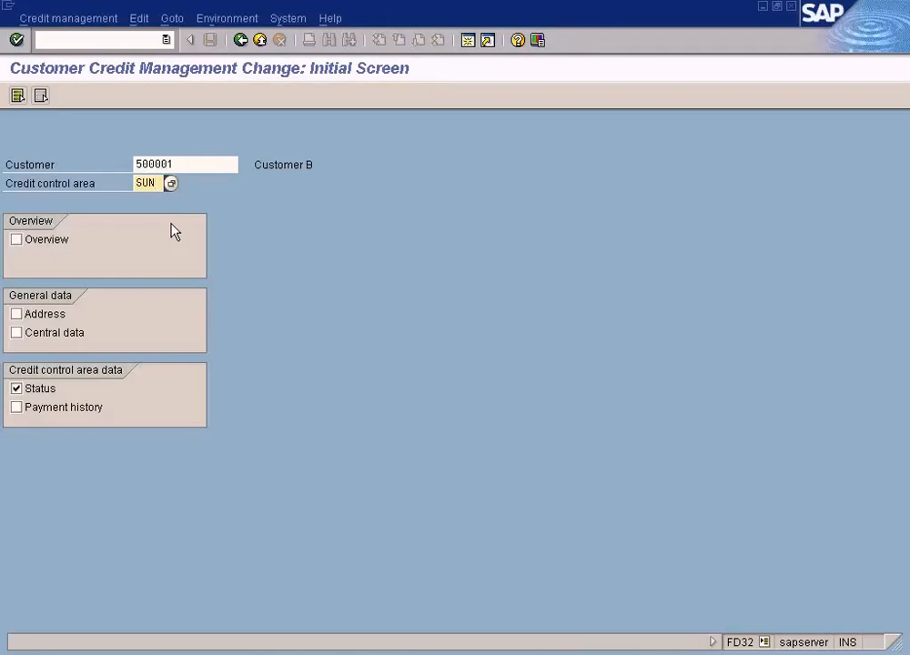
pyautogui.click(20, 389)
pyautogui.click(21, 391)
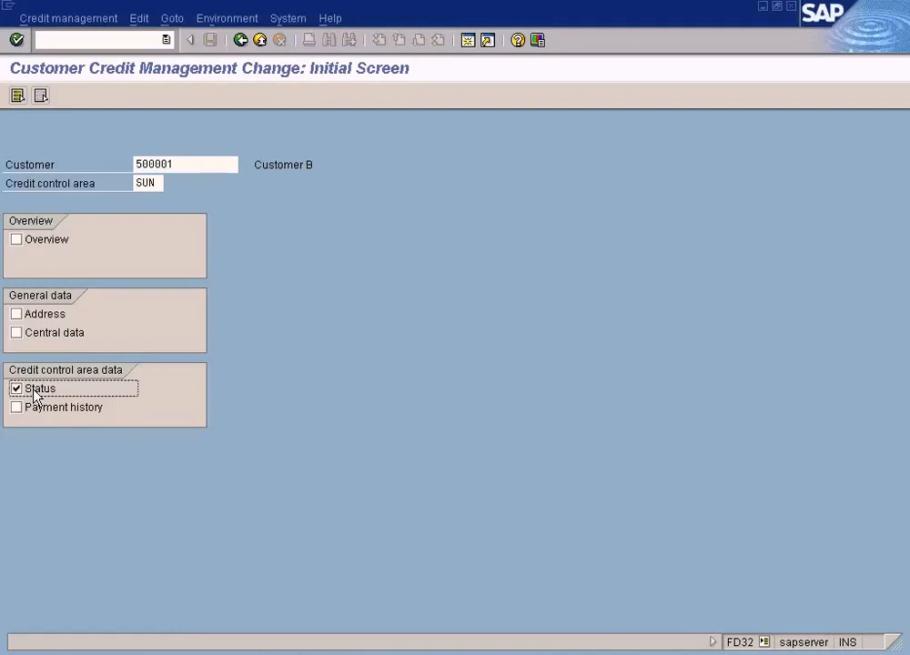
pyautogui.press('Return')
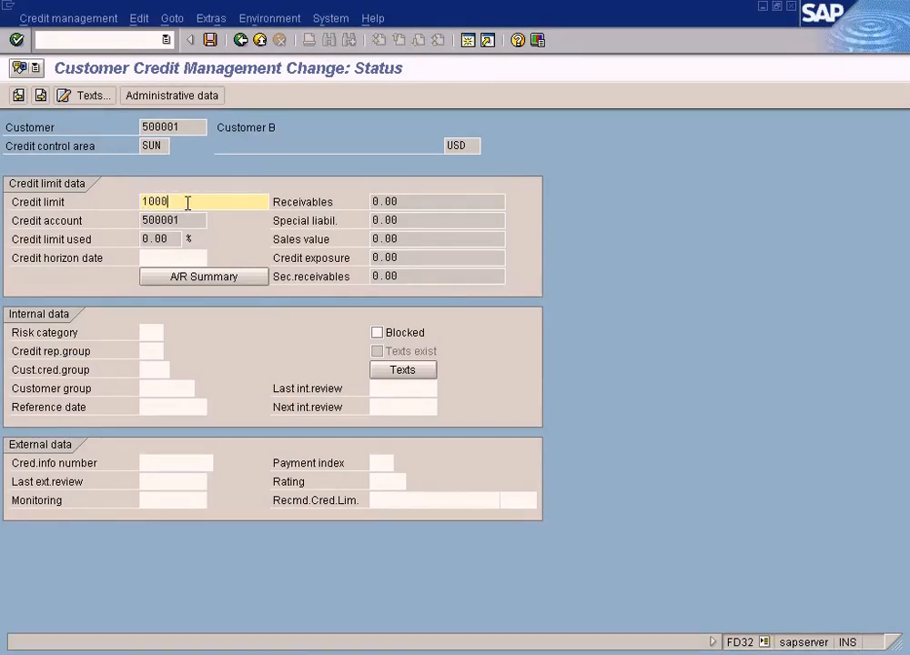
# - Mark the $1000 limit in the Paint notes, return to SAP and save Customer B's credit control data
pyautogui.hotkey('alt', 'Tab')
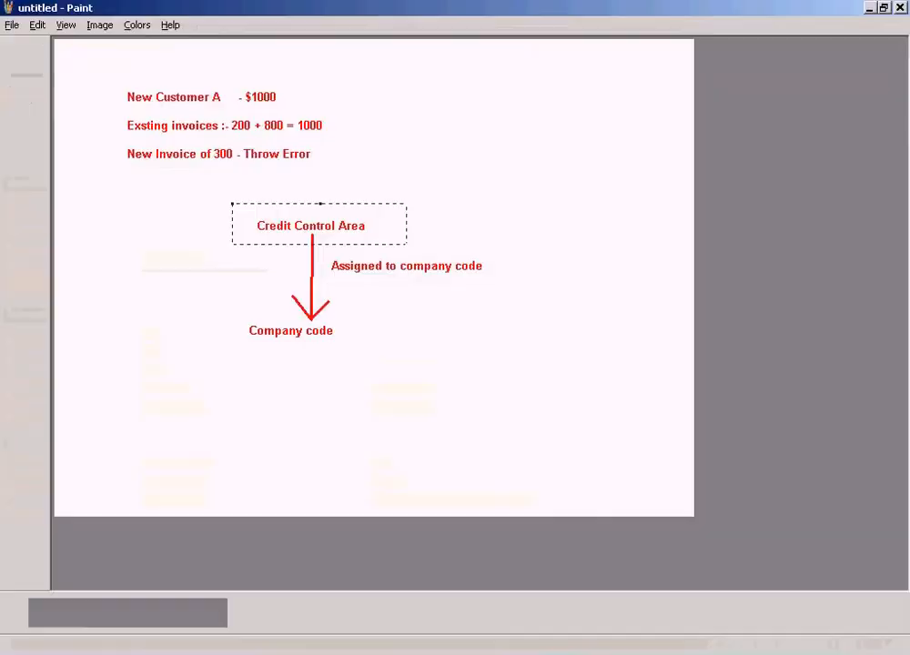
pyautogui.moveTo(240, 78); pyautogui.dragTo(306, 112)
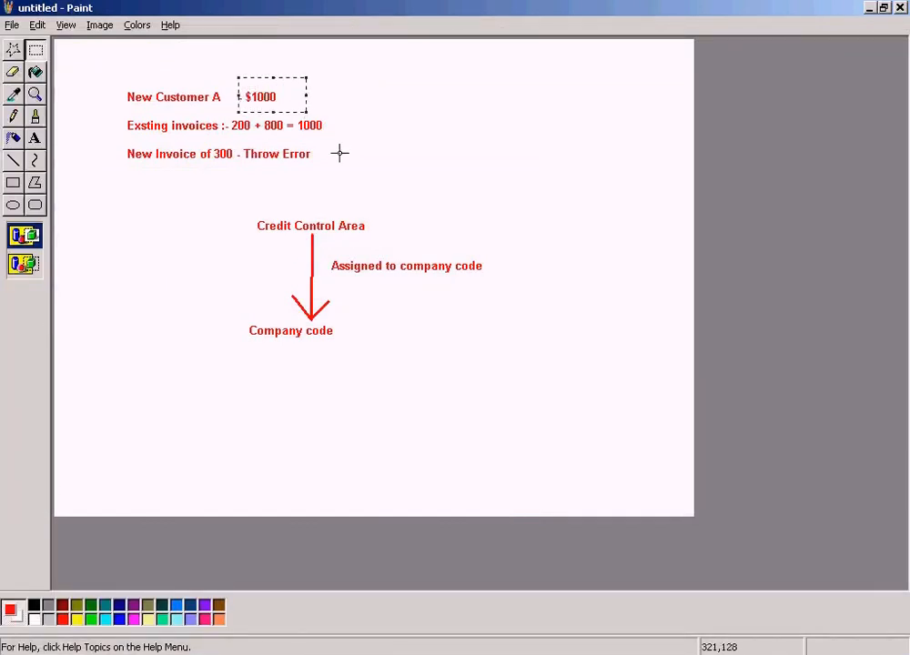
pyautogui.hotkey('alt', 'Tab')
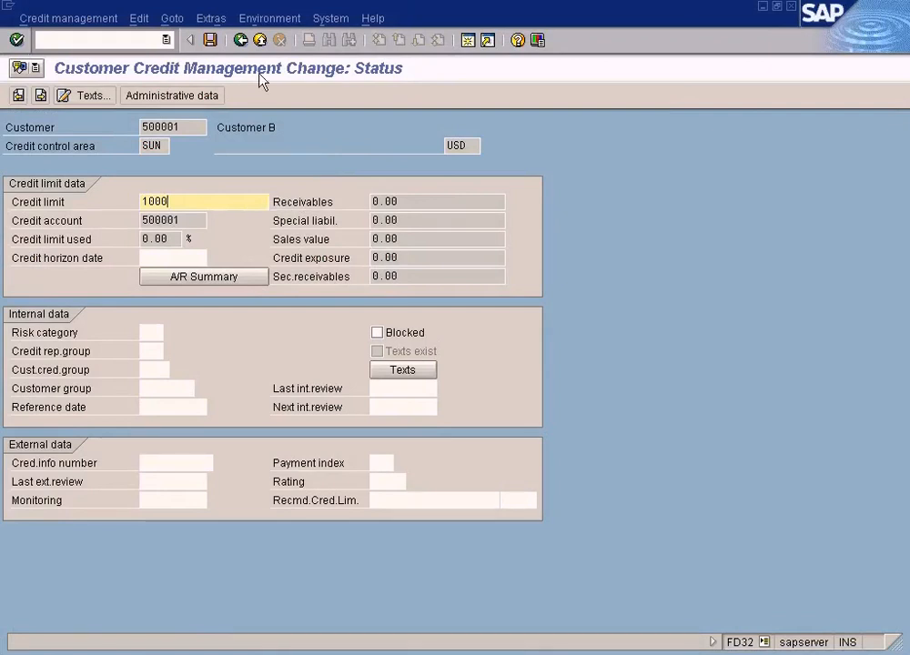
pyautogui.click(211, 40)
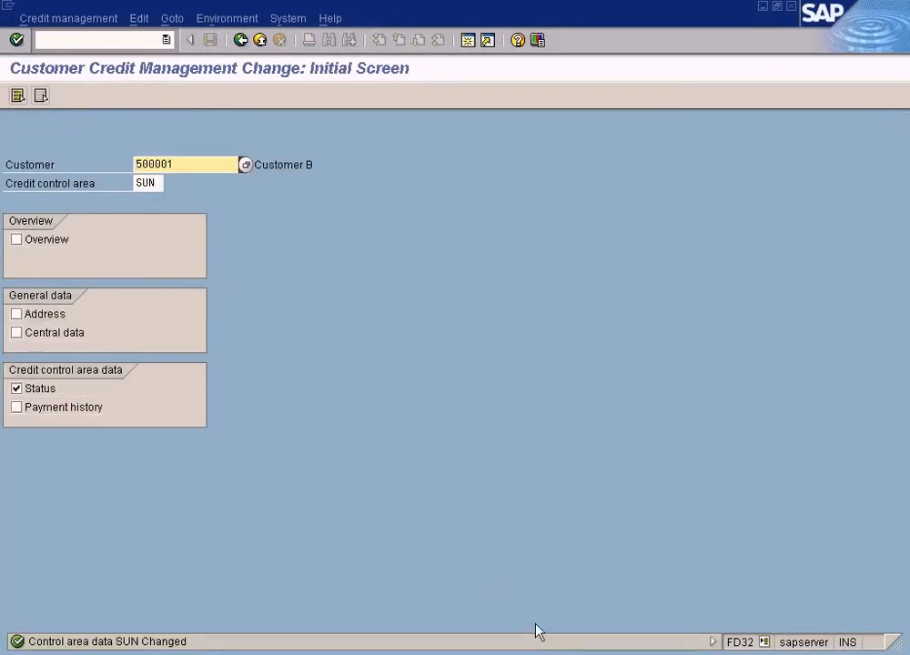
# - Glance at the Paint notes, reopen Customer B's credit Status view to check the credit limit, and return to SAP Easy Access
pyautogui.hotkey('alt', 'Tab')
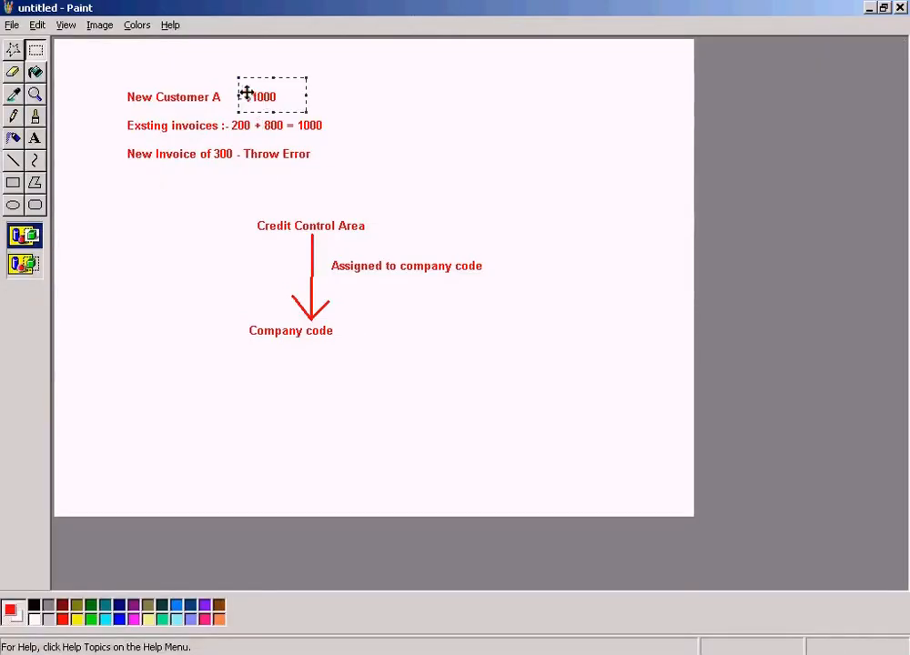
pyautogui.hotkey('alt', 'Tab')
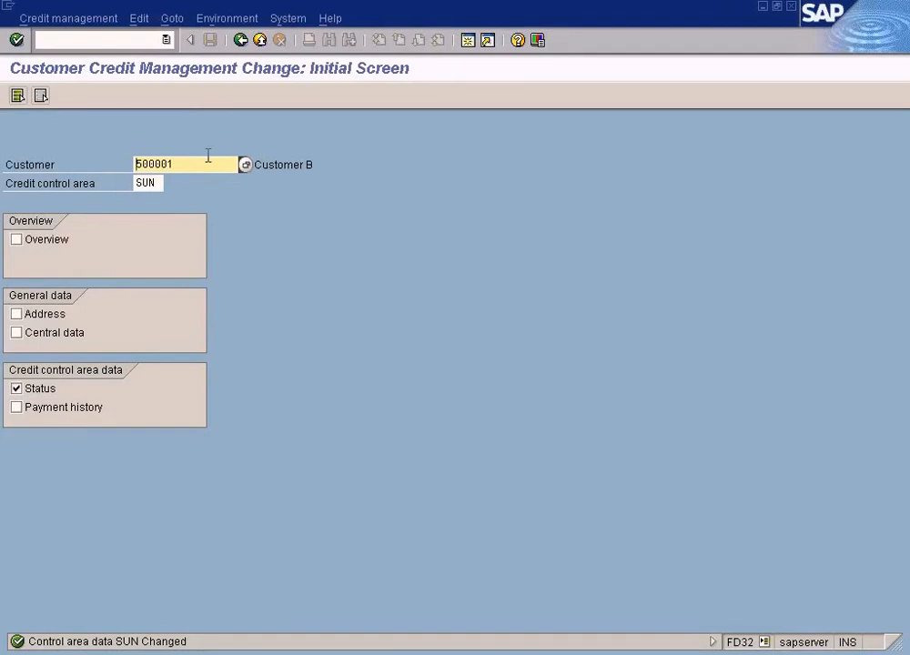
pyautogui.press('Return')
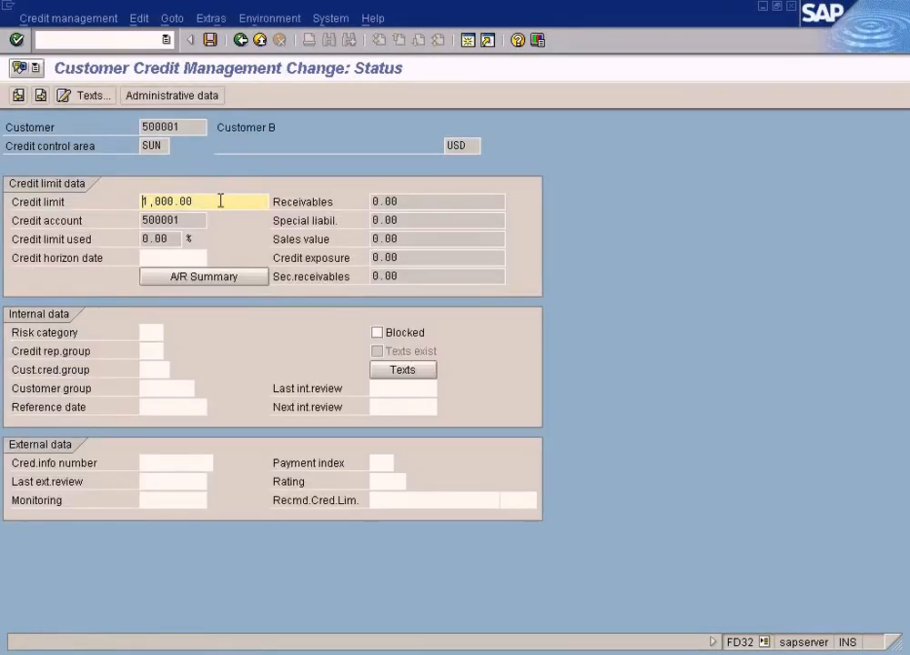
pyautogui.moveTo(220, 199); pyautogui.dragTo(108, 197)
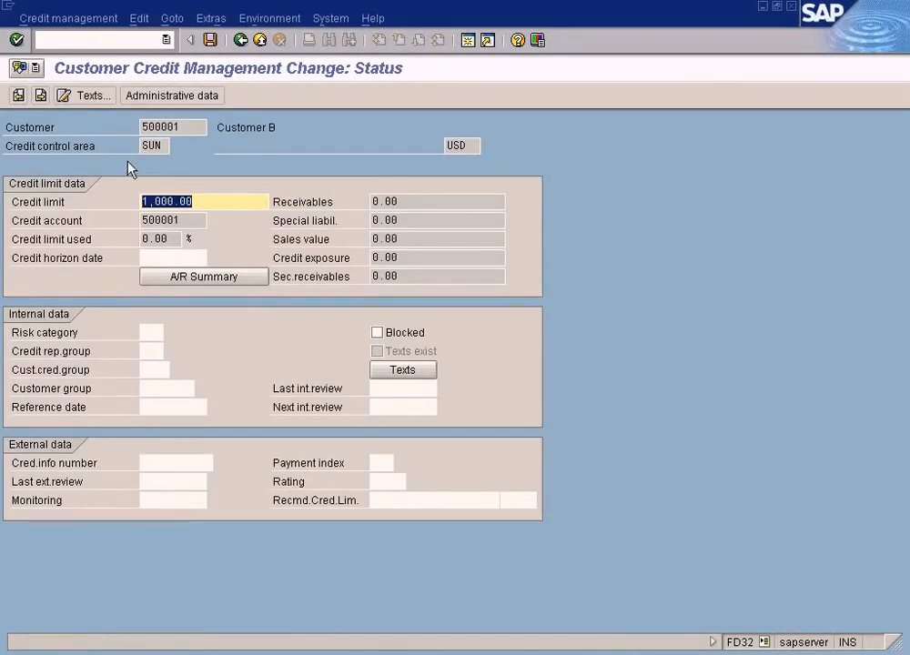
pyautogui.click(239, 41)
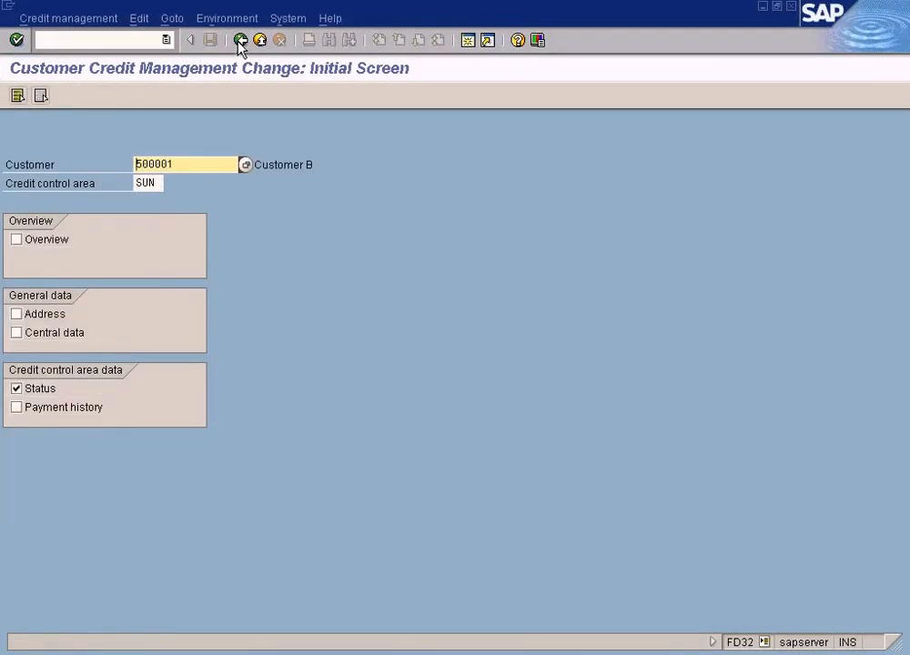
pyautogui.click(240, 41)
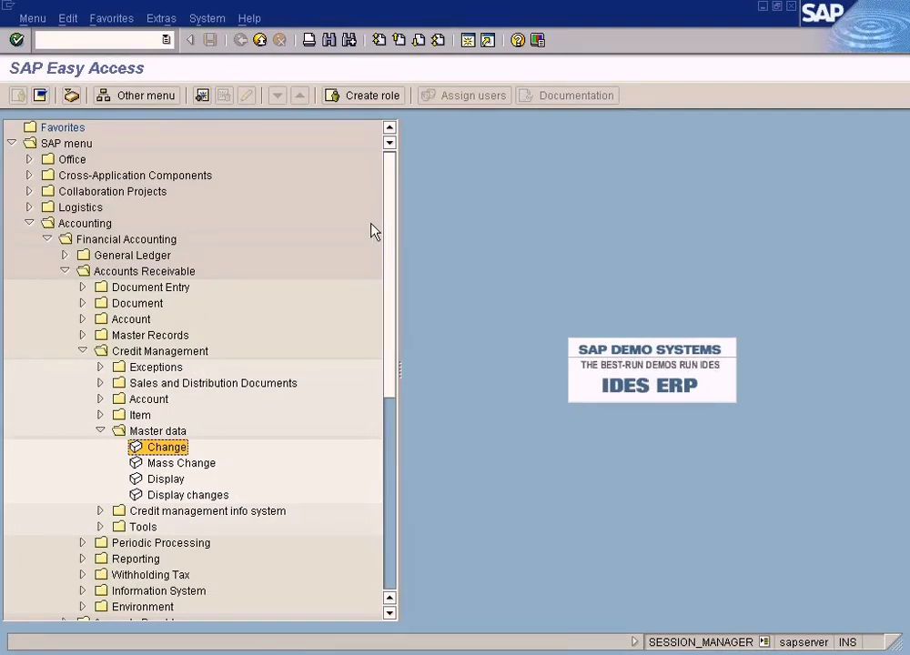
# - Run the credit master data Change transaction once more to review Customer B's Status view, and exit to the menu
pyautogui.doubleClick(197, 440)
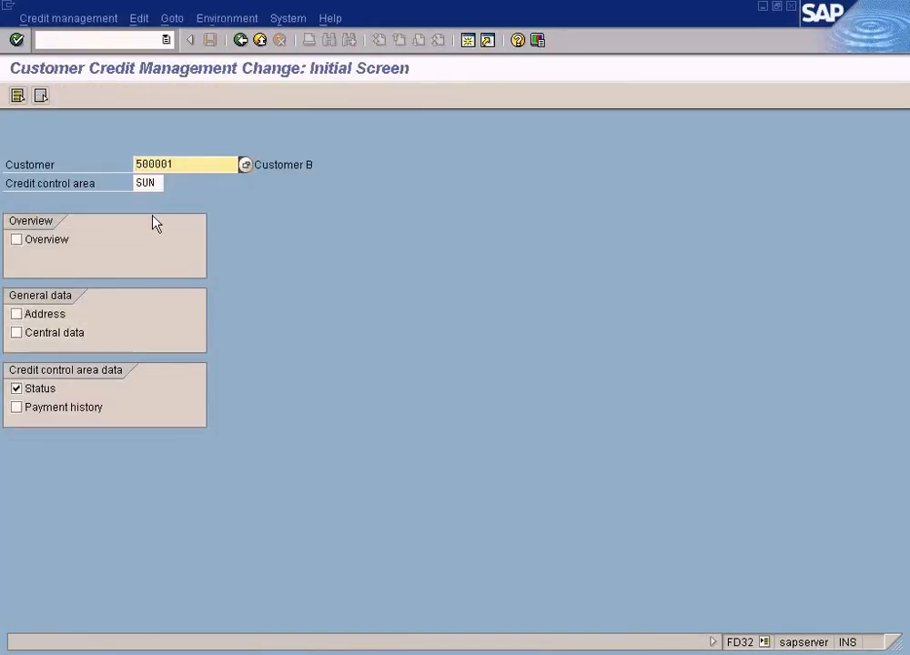
pyautogui.press('Return')
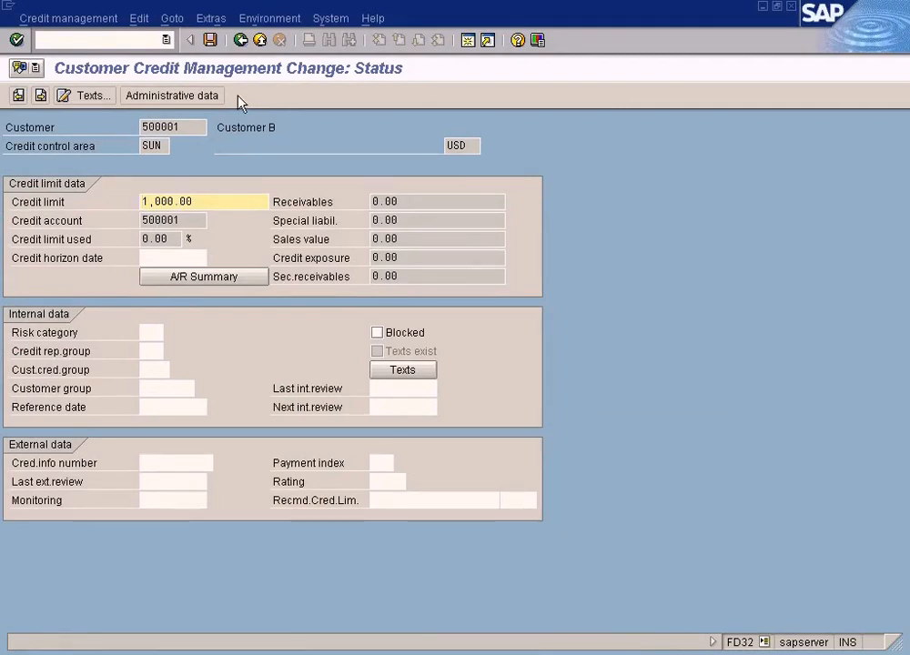
pyautogui.click(260, 40)
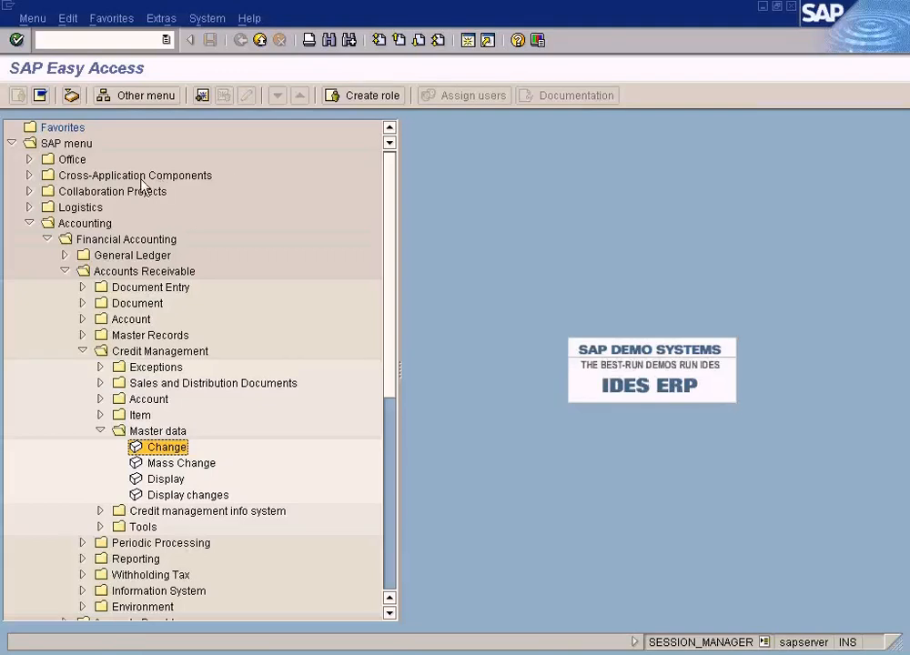
# - Expand Logistics, Sales and Distribution, Credit Management with its Exceptions and Sales and Distribution Documents folders, and open Blocked SD documents
pyautogui.click(30, 208)
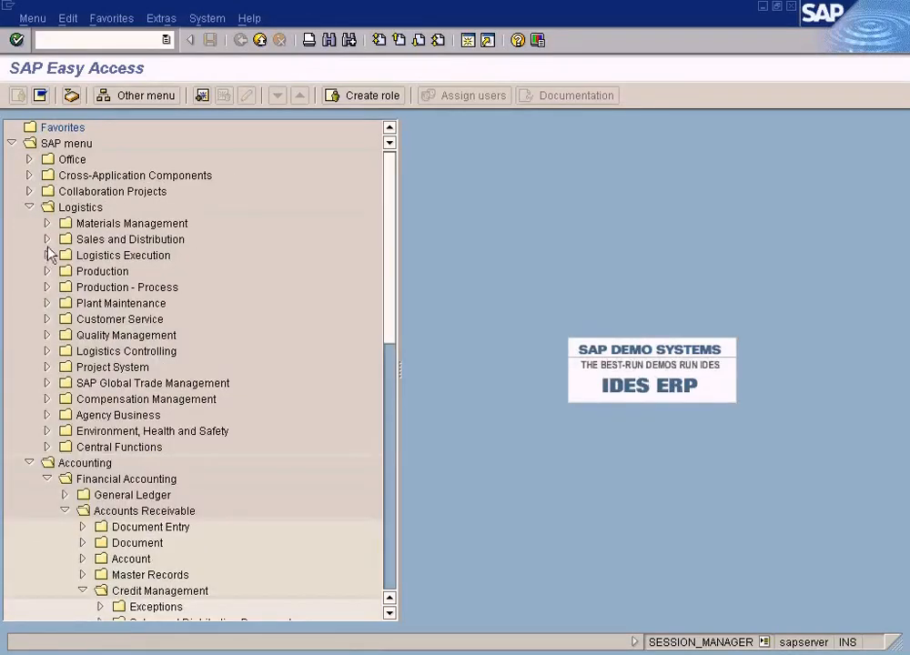
pyautogui.click(47, 239)
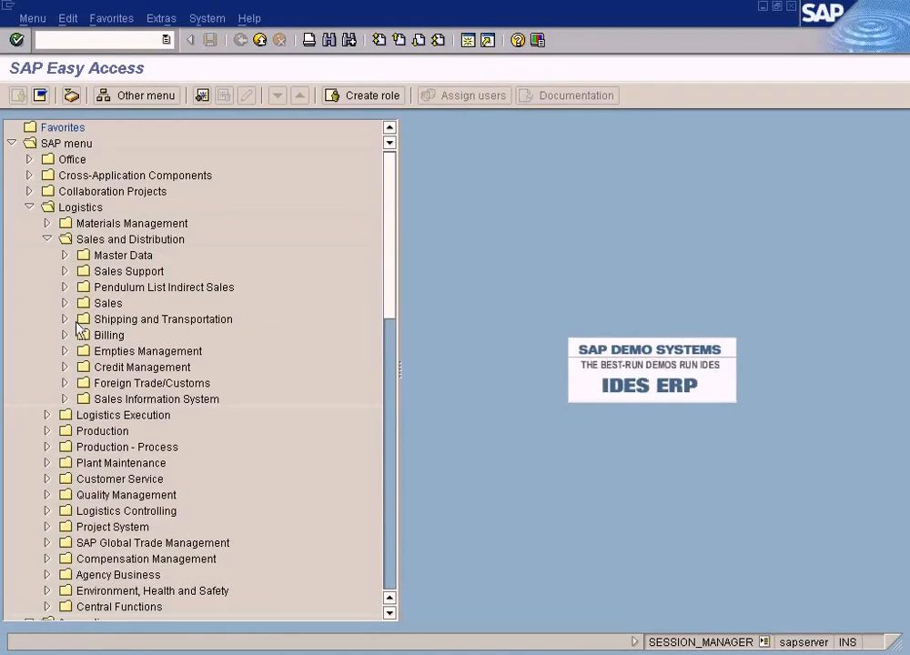
pyautogui.click(65, 366)
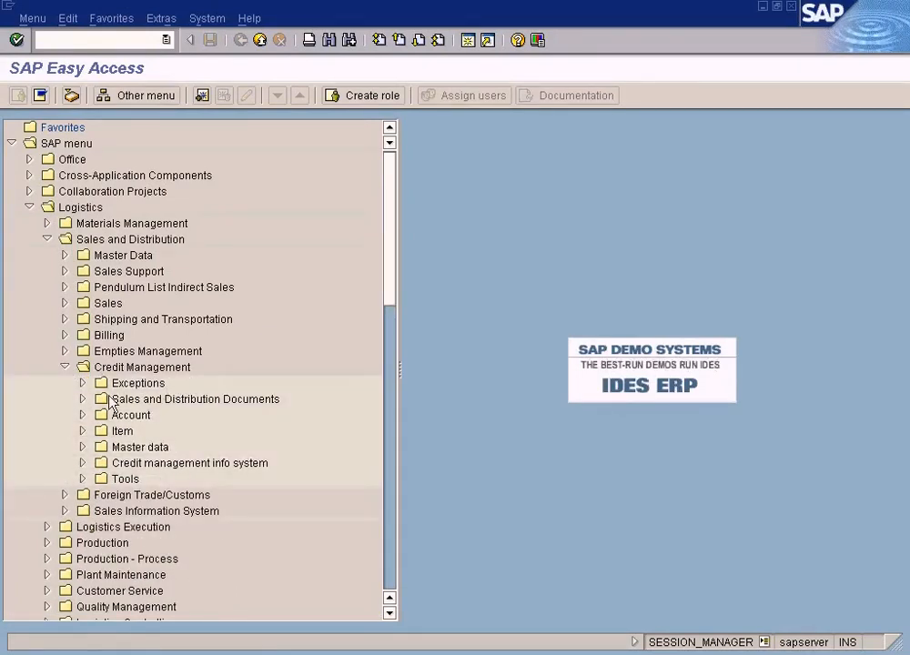
pyautogui.click(83, 385)
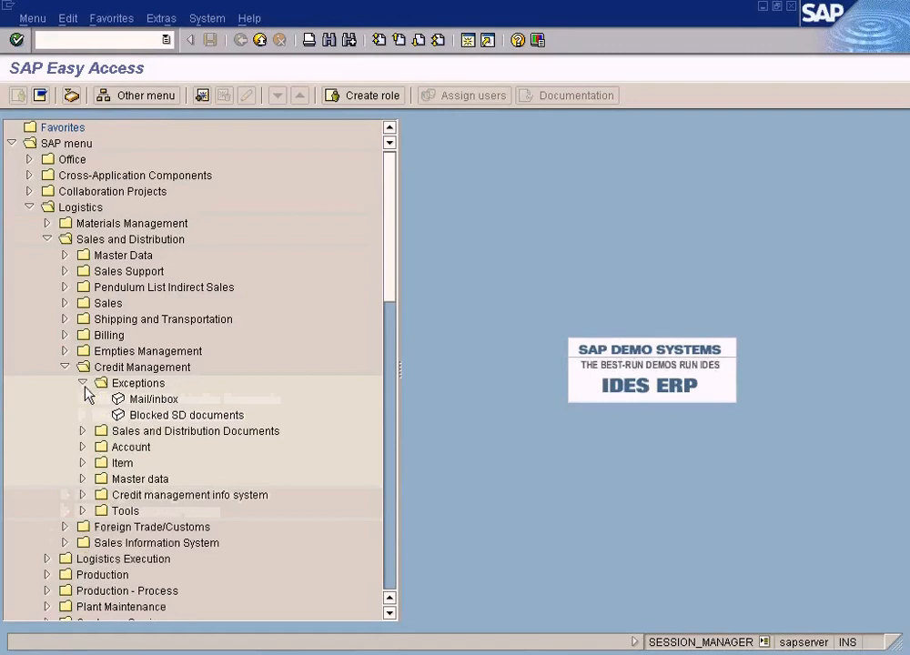
pyautogui.click(82, 431)
pyautogui.click(160, 417)
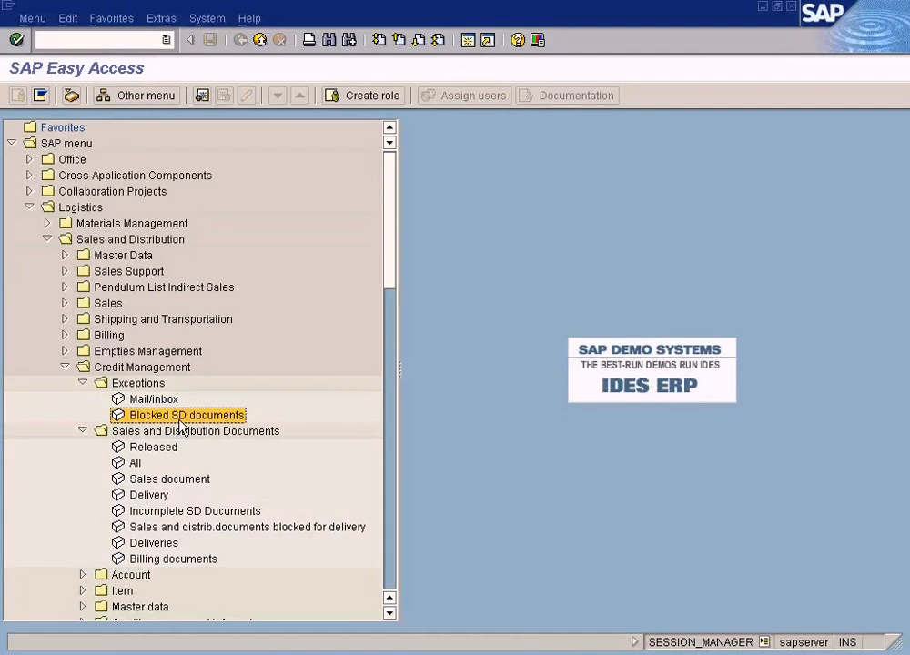
pyautogui.doubleClick(181, 422)
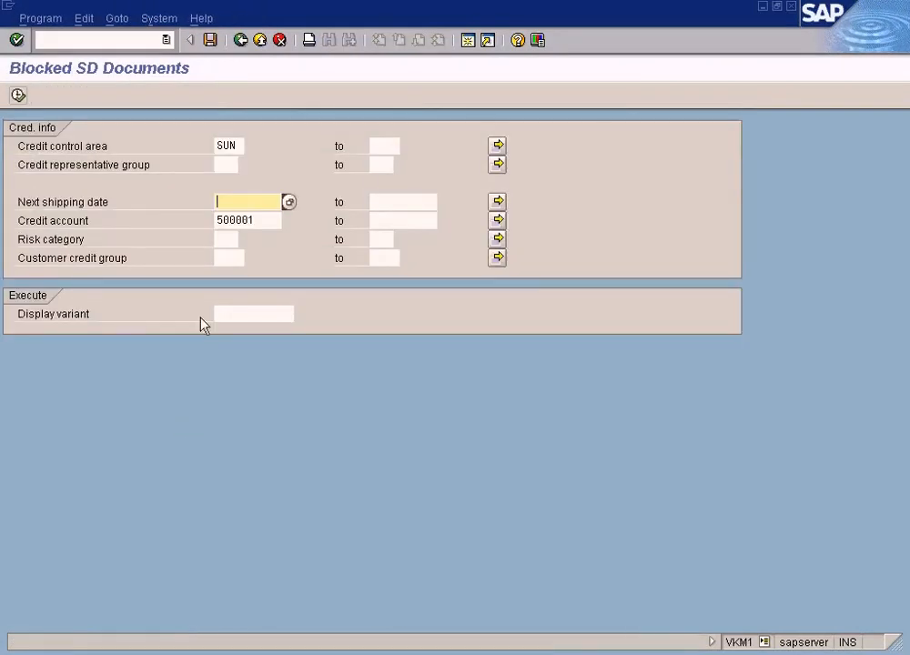
# - Leave and revisit the Blocked SD Documents selection screen, return to the menu and point out the Released transaction
pyautogui.click(241, 40)
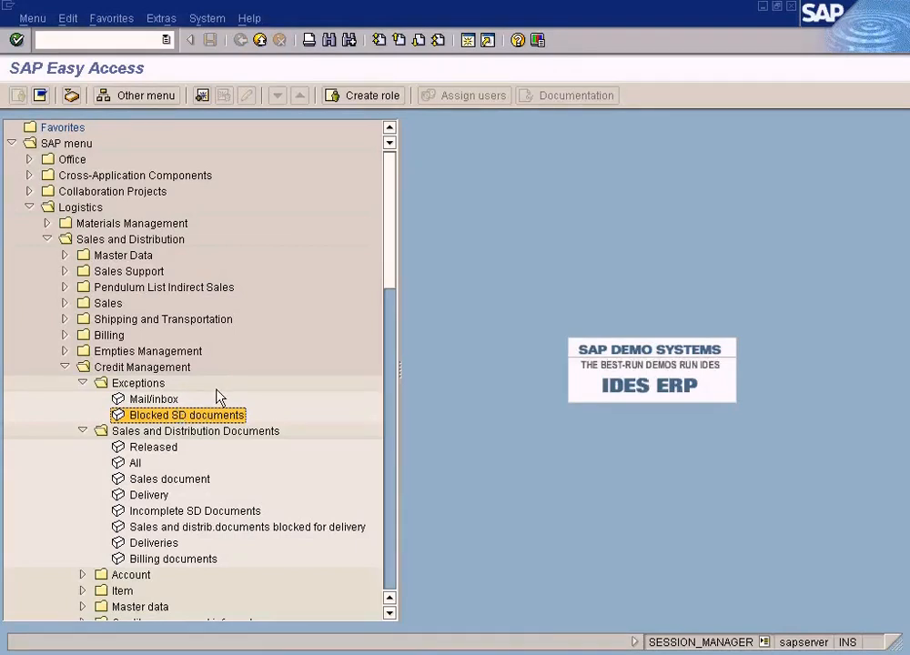
pyautogui.doubleClick(204, 414)
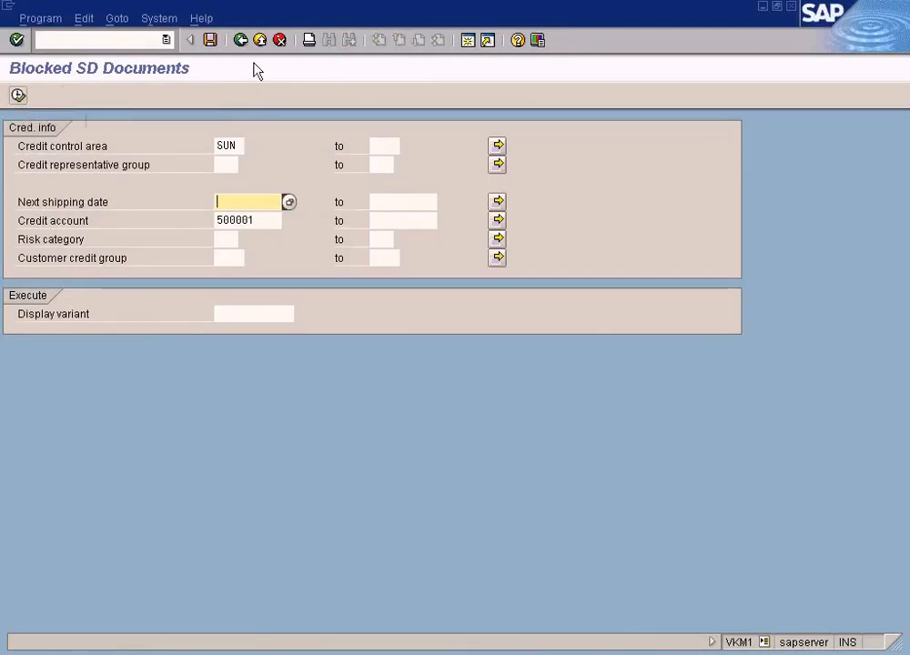
pyautogui.click(241, 40)
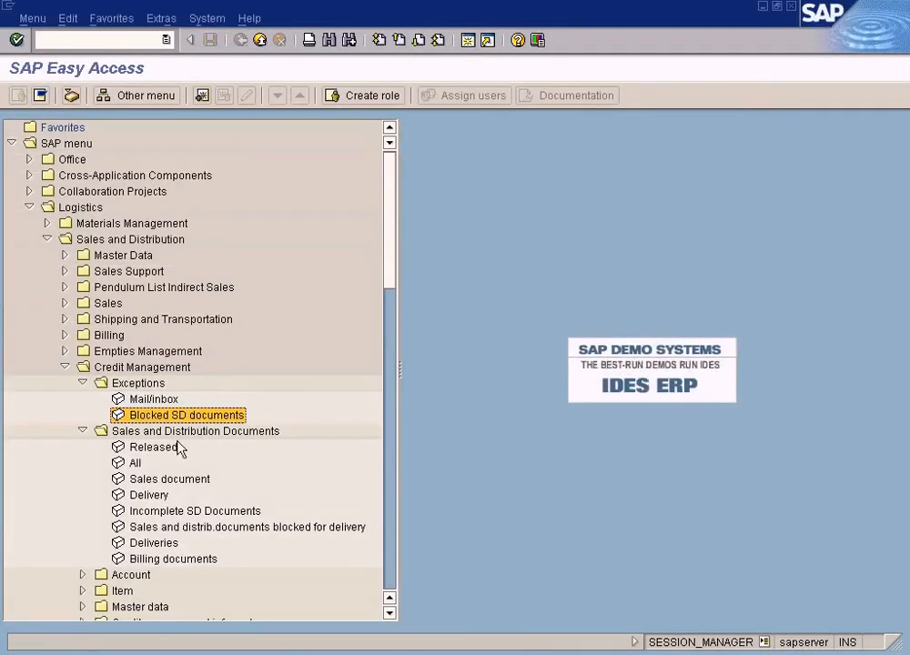
pyautogui.click(178, 432)
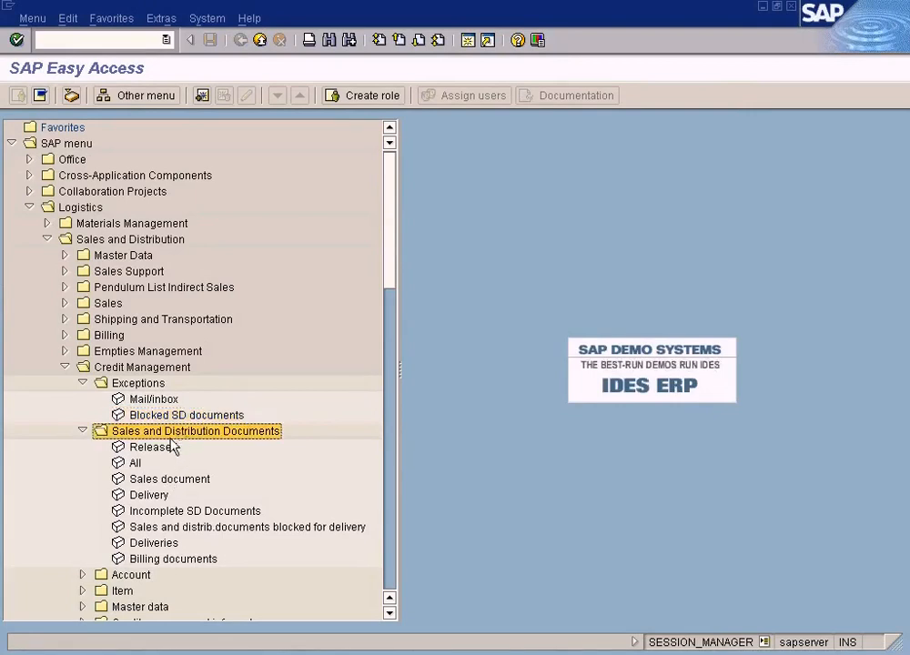
pyautogui.click(174, 416)
pyautogui.doubleClick(174, 417)
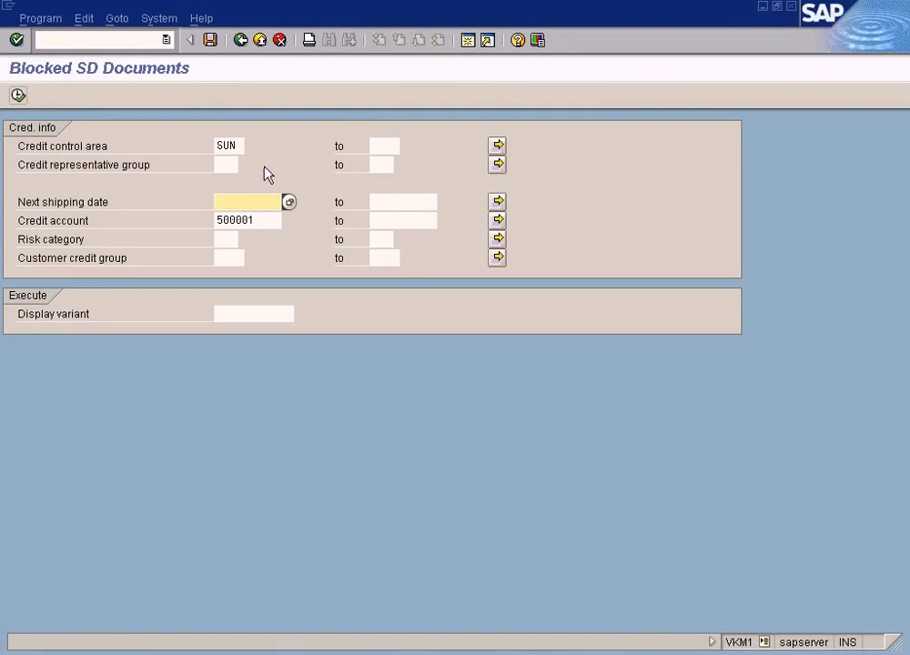
pyautogui.click(241, 41)
pyautogui.click(153, 448)
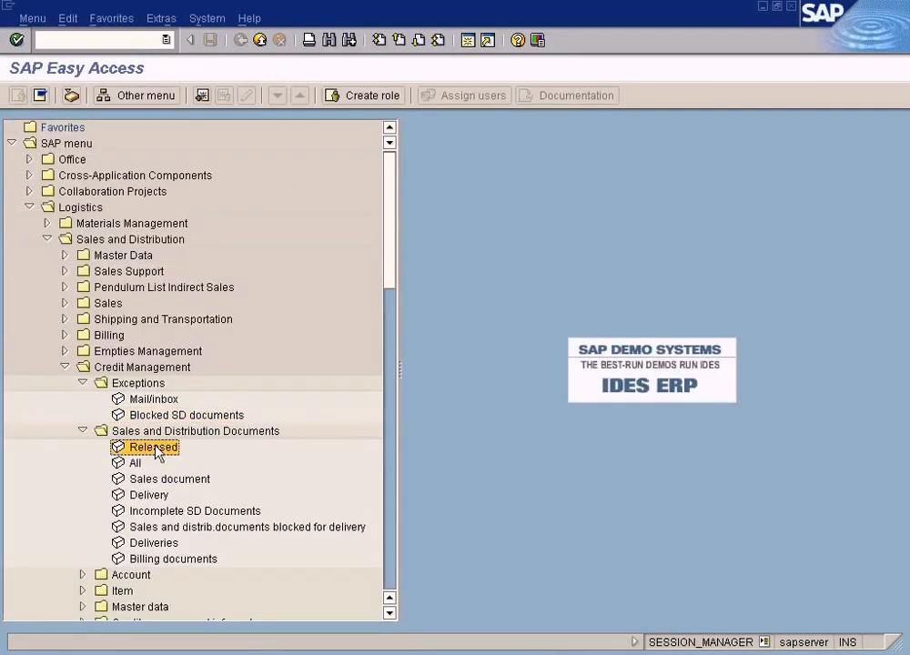
# - Collapse the Sales and Distribution Documents and Exceptions folders under Logistics credit management and select the Sales and Distribution folder
pyautogui.click(82, 431)
pyautogui.click(82, 383)
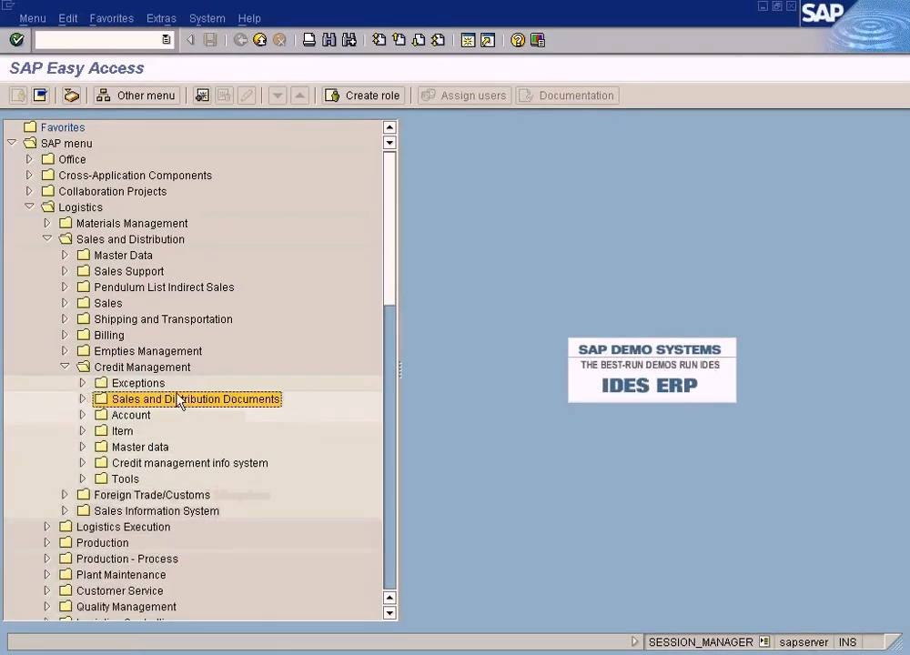
pyautogui.click(102, 239)
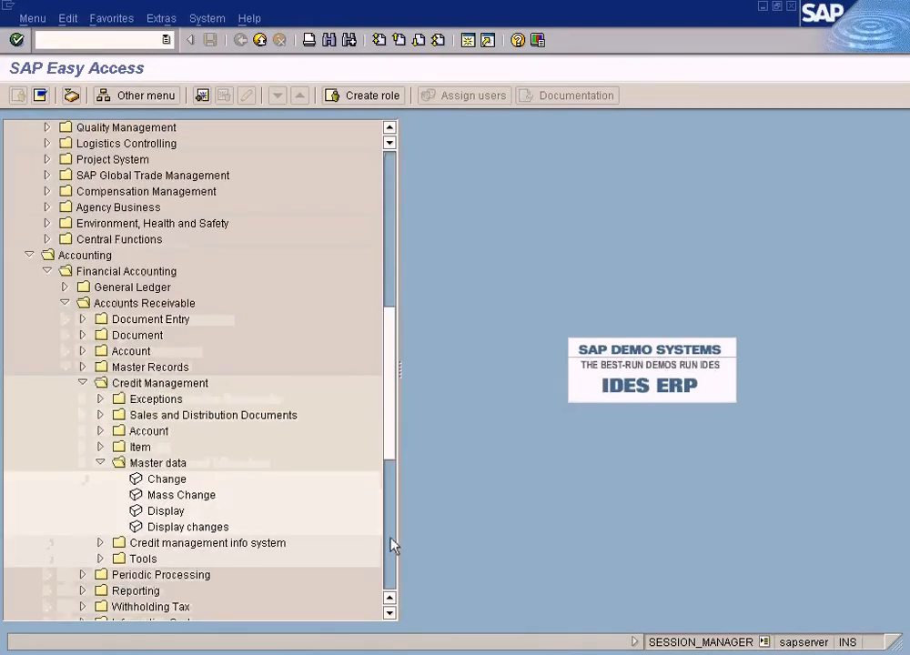
pyautogui.click(837, 654)
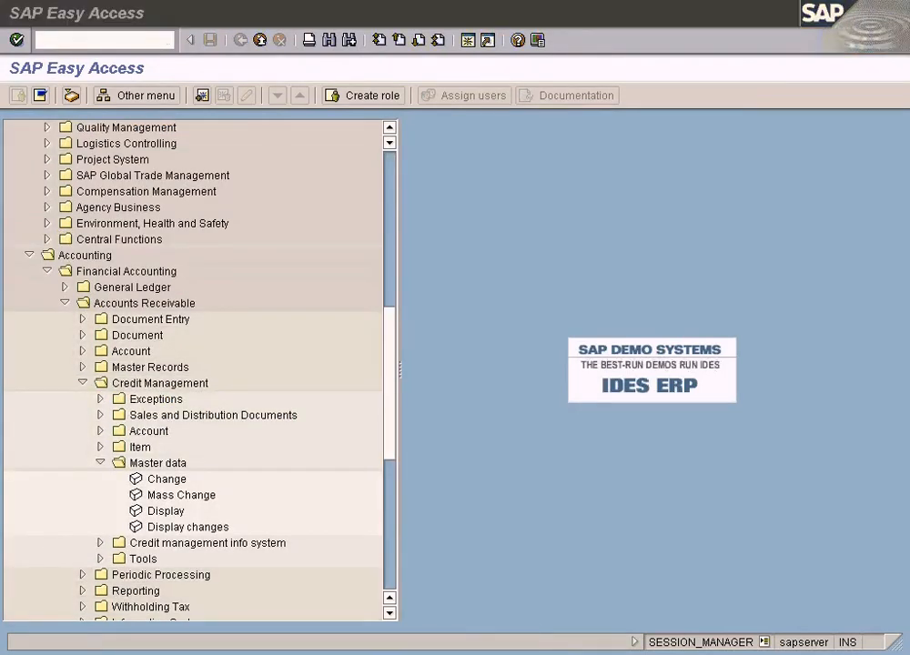
pyautogui.click(247, 233)
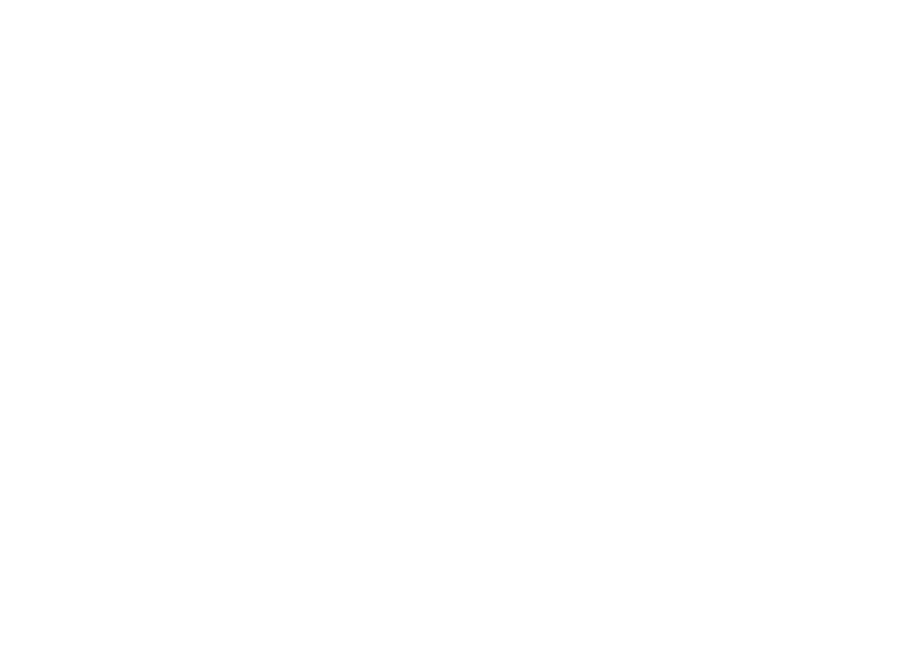